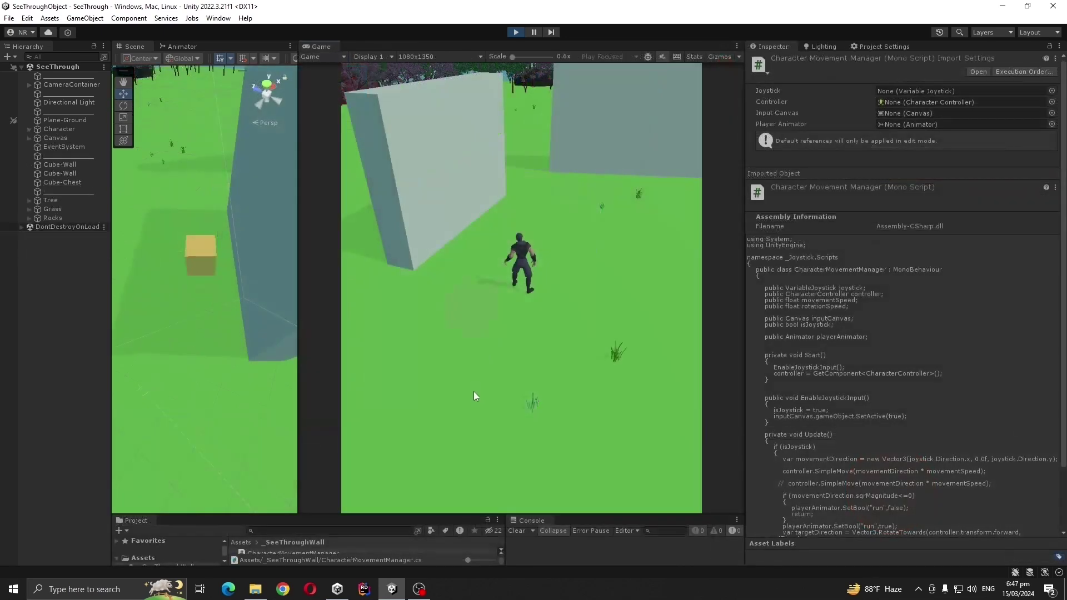
# - Move the character around the running scene with the on-screen joystick
pyautogui.moveTo(508, 382); pyautogui.dragTo(535, 404)
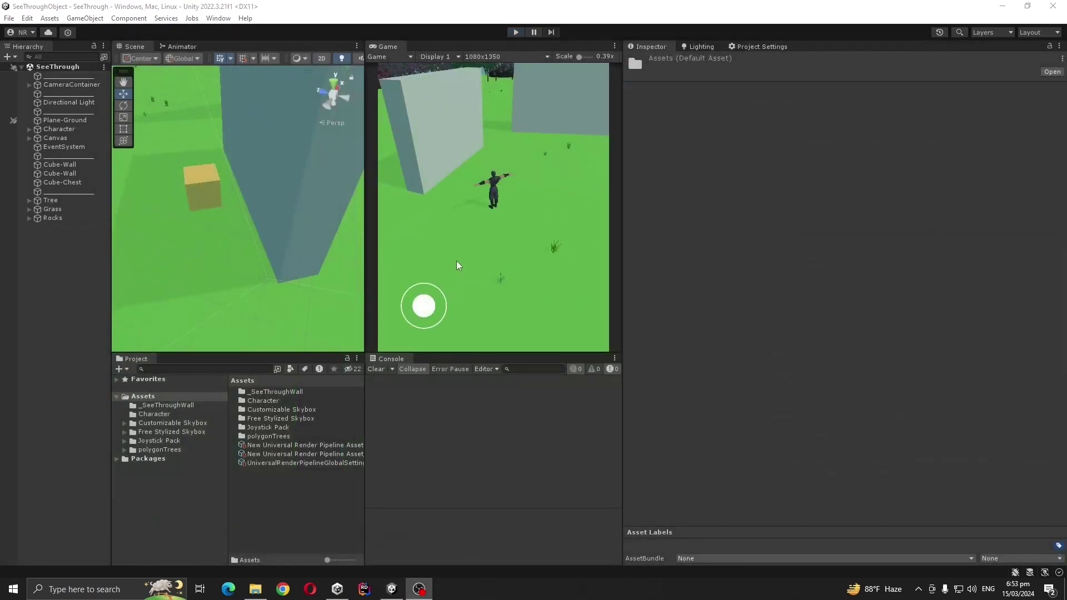
pyautogui.click(470, 207)
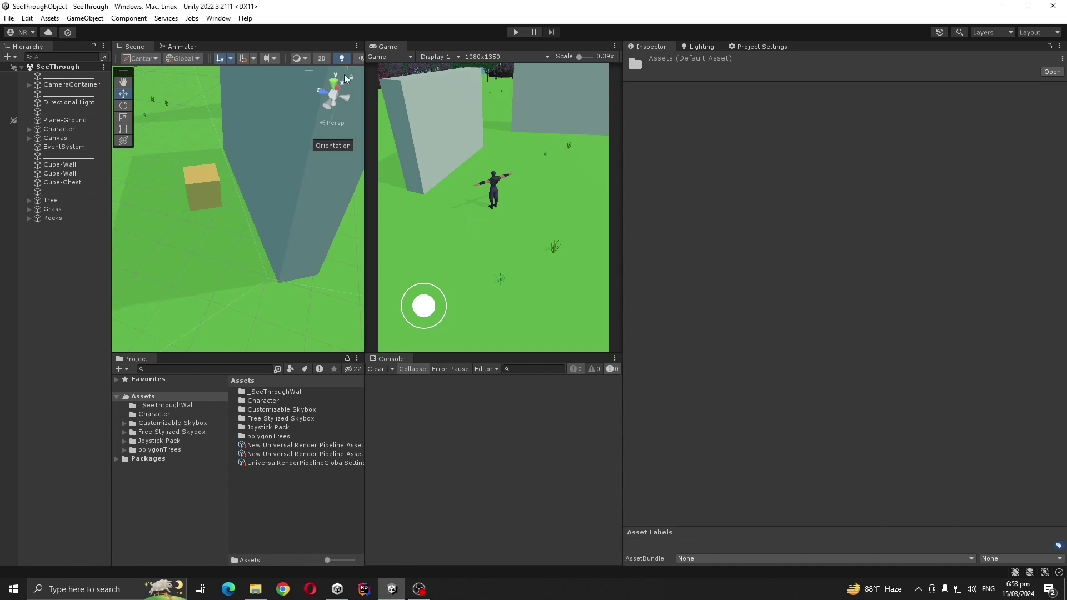
# - Check the Universal RP package among the Unity Registry packages in the Package Manager, and close the window
pyautogui.click(218, 18)
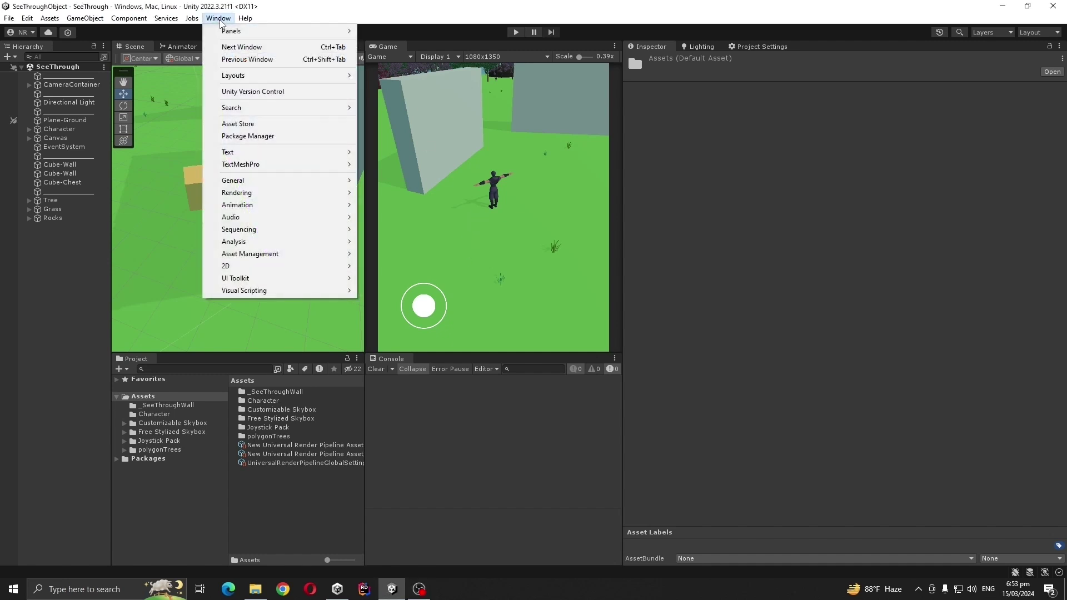
pyautogui.click(259, 136)
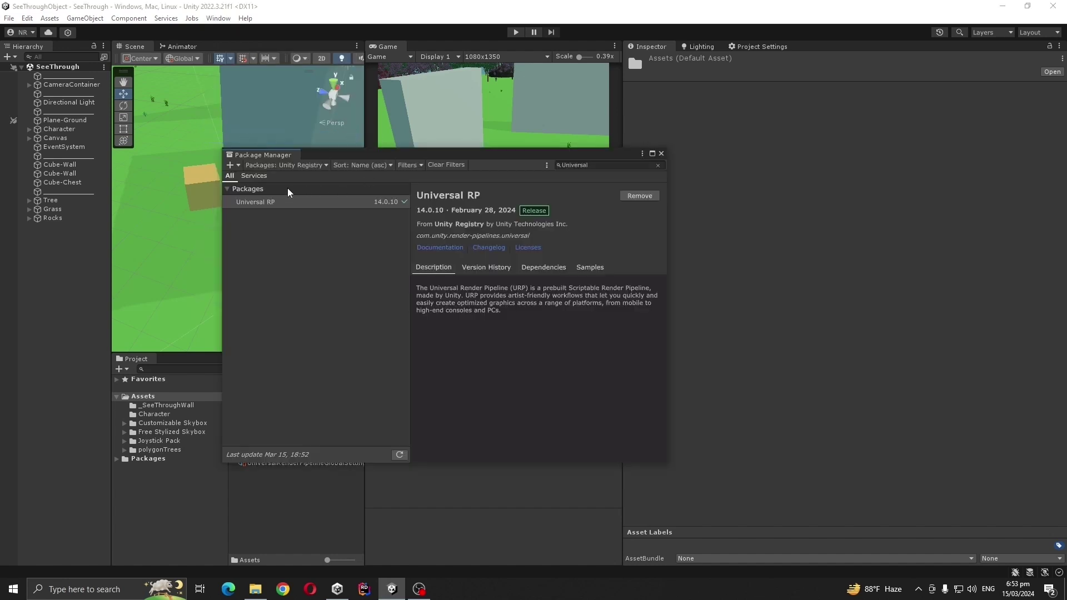
pyautogui.click(299, 166)
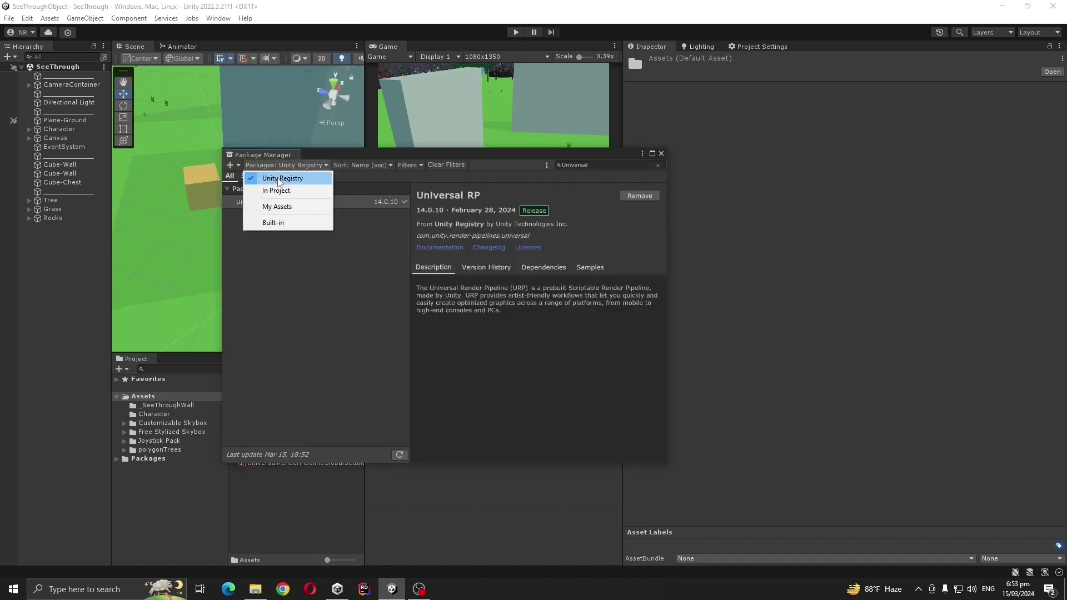
pyautogui.click(603, 166)
pyautogui.click(605, 166)
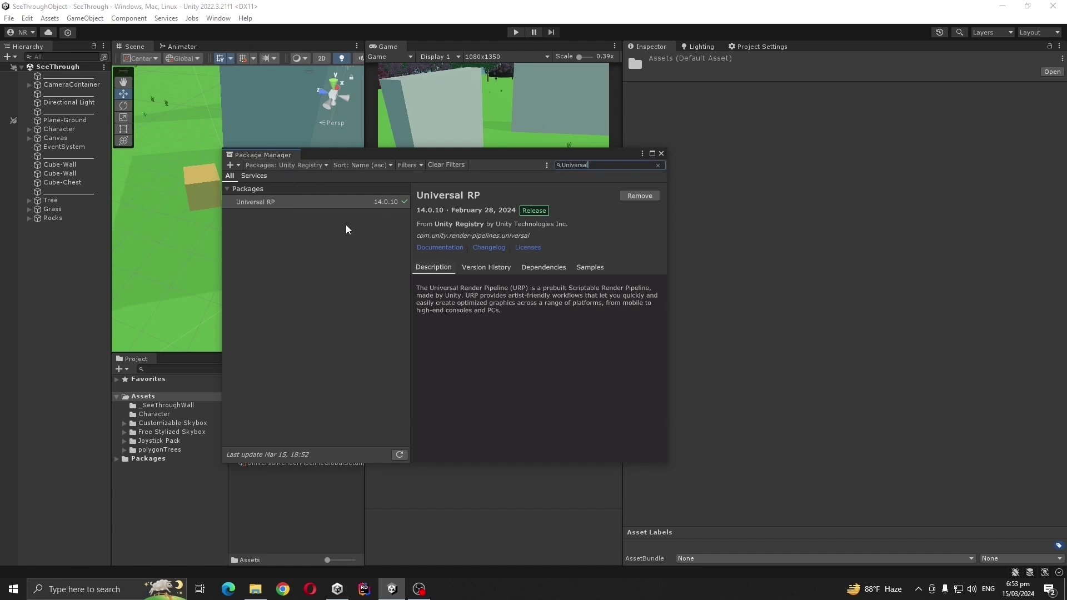
pyautogui.click(661, 154)
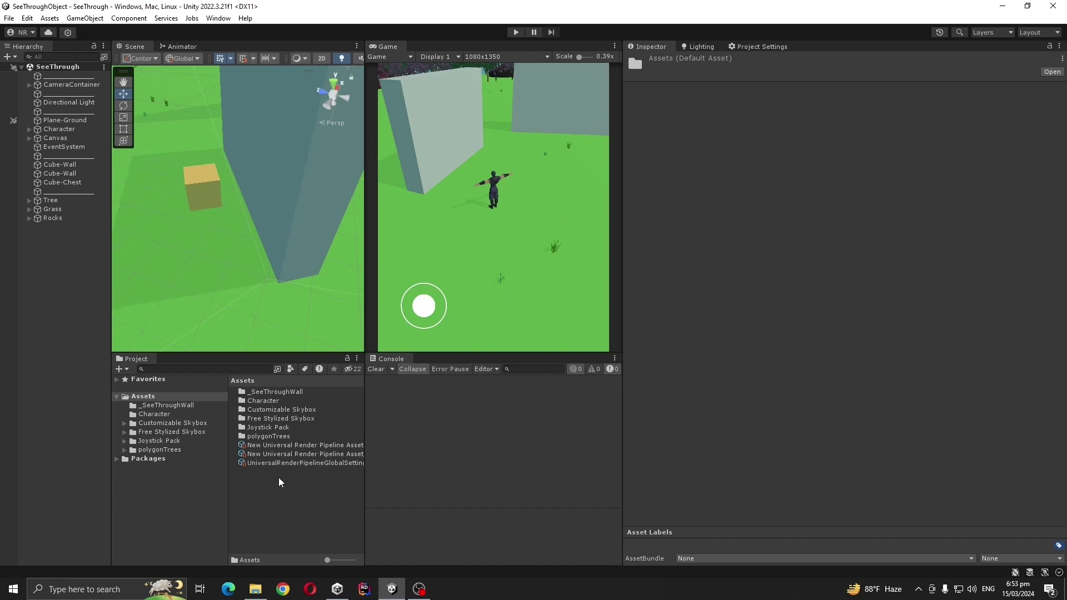
pyautogui.rightClick(264, 488)
pyautogui.moveTo(311, 184)
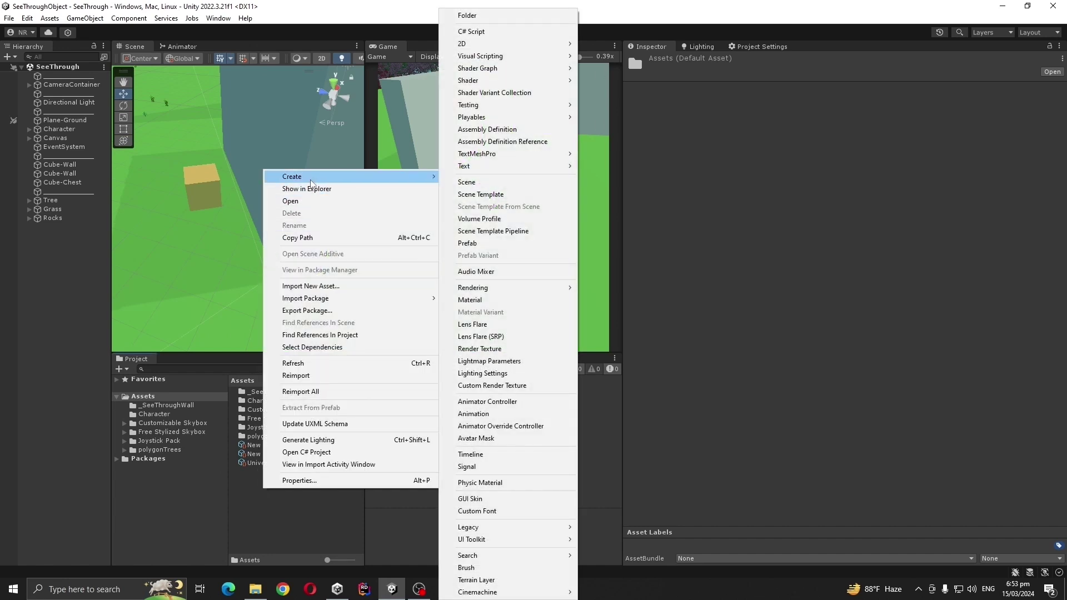
pyautogui.moveTo(492, 293)
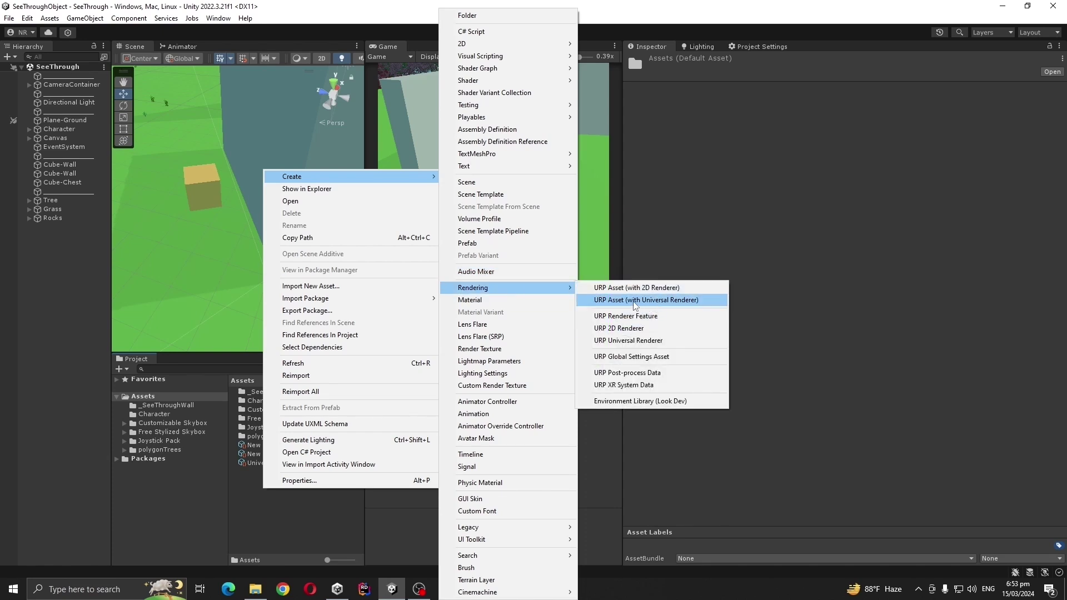
pyautogui.click(401, 518)
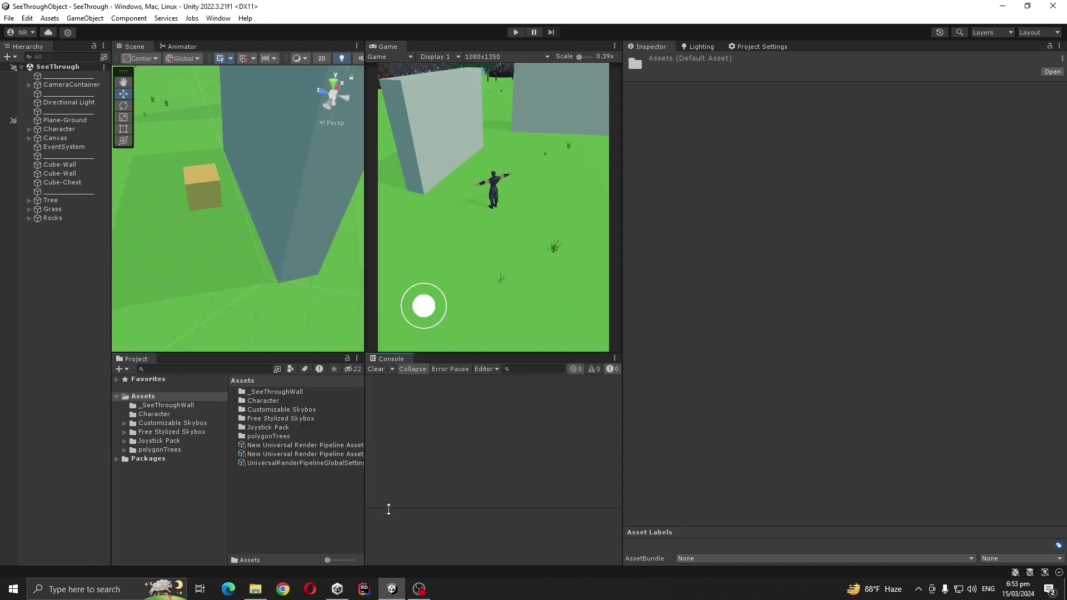
# - Inspect the settings of the Universal Render Pipeline renderer data and of the pipeline asset in the Assets folder
pyautogui.click(300, 447)
pyautogui.click(309, 455)
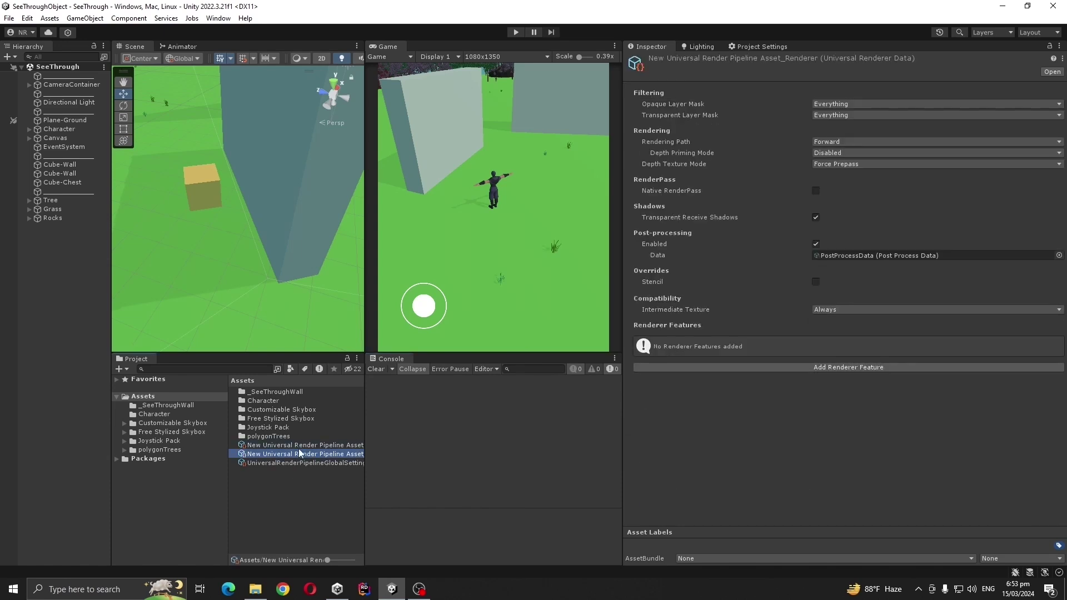
pyautogui.click(303, 445)
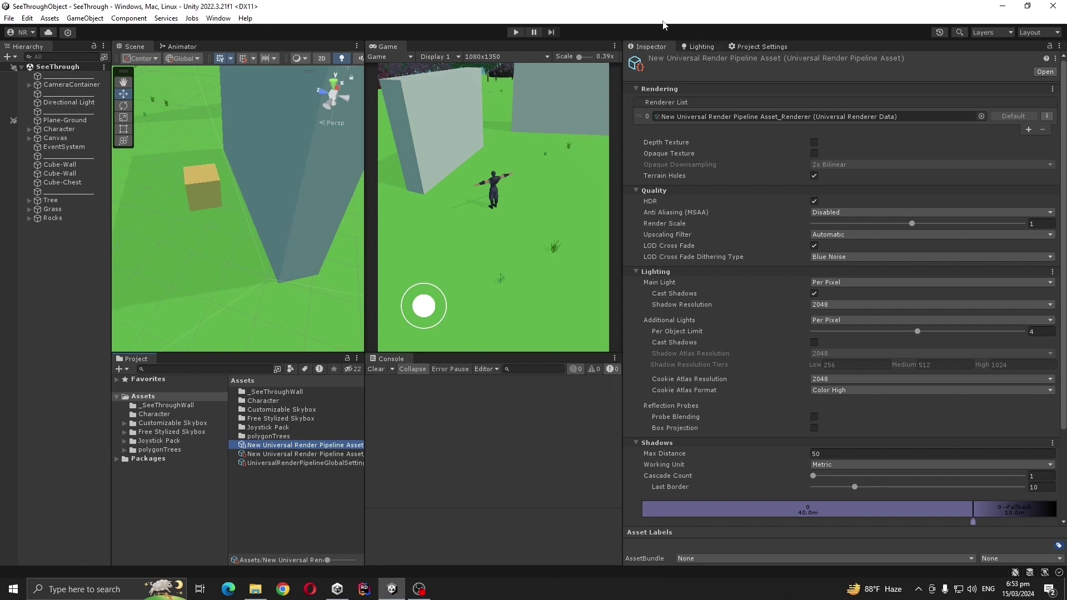
# - Check which render pipeline asset is assigned in the Graphics and Quality project settings
pyautogui.click(755, 47)
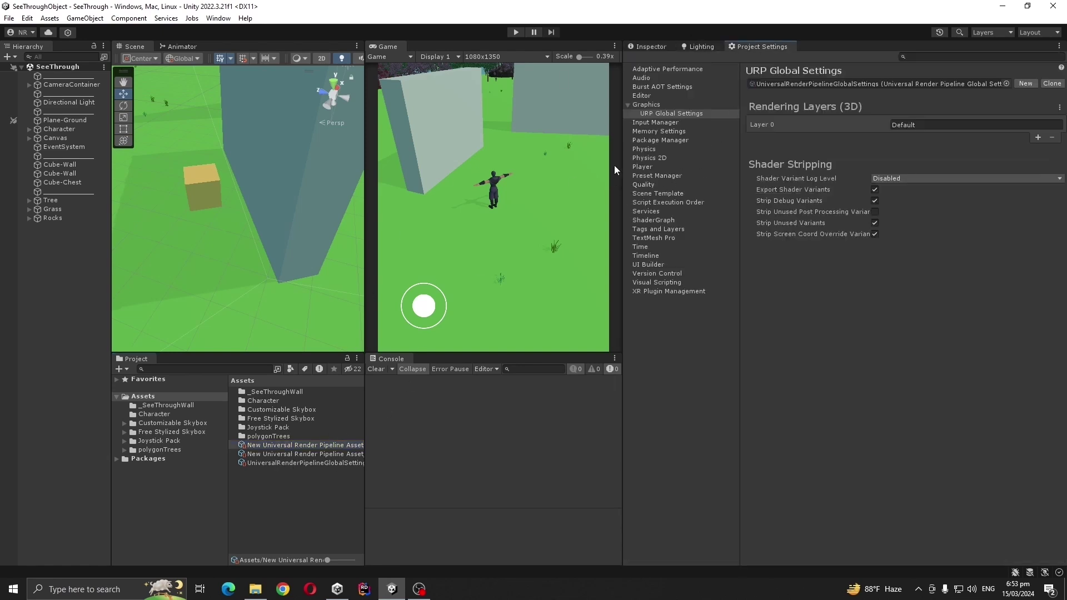
pyautogui.moveTo(623, 152); pyautogui.dragTo(503, 181)
pyautogui.click(531, 104)
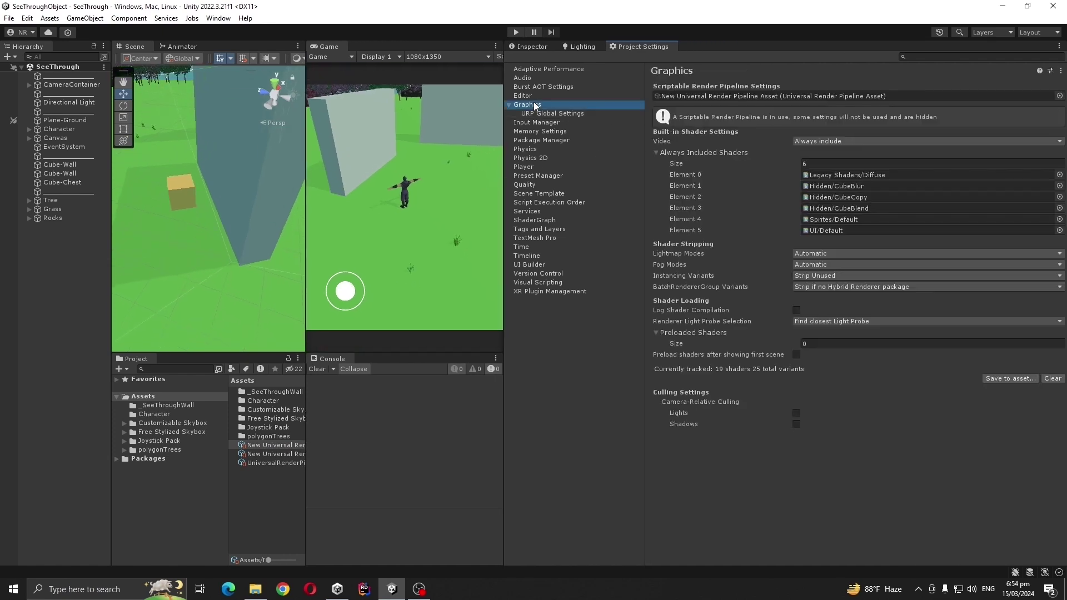
pyautogui.click(734, 96)
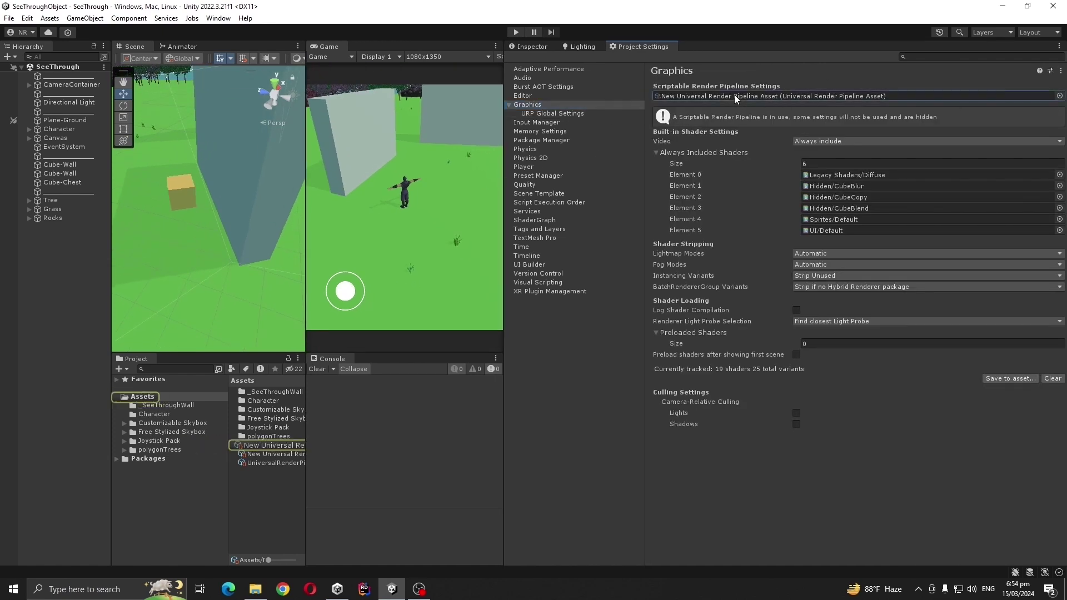
pyautogui.click(529, 185)
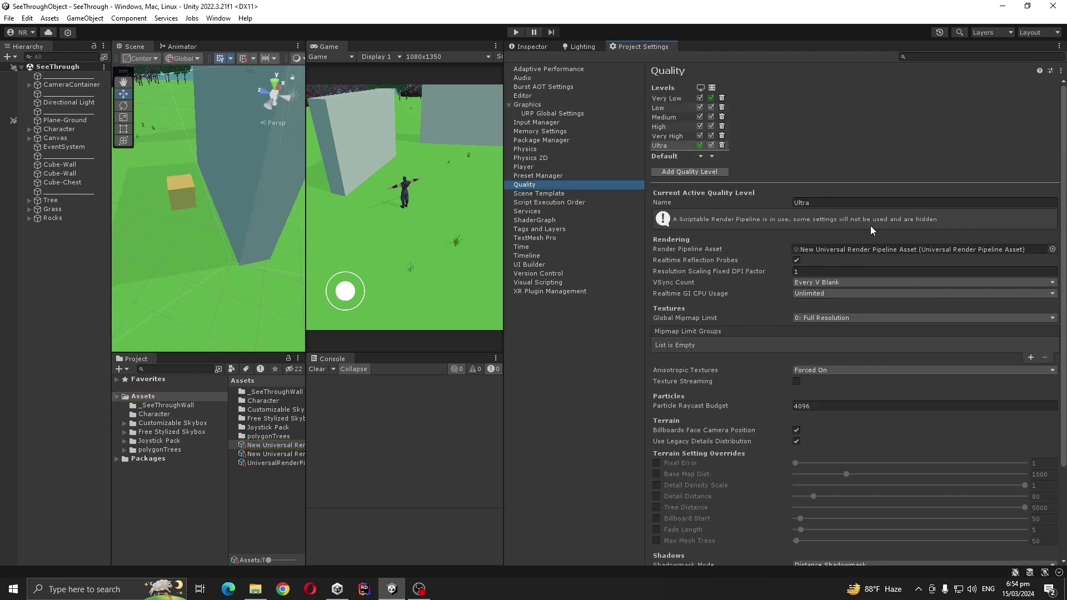
pyautogui.click(841, 248)
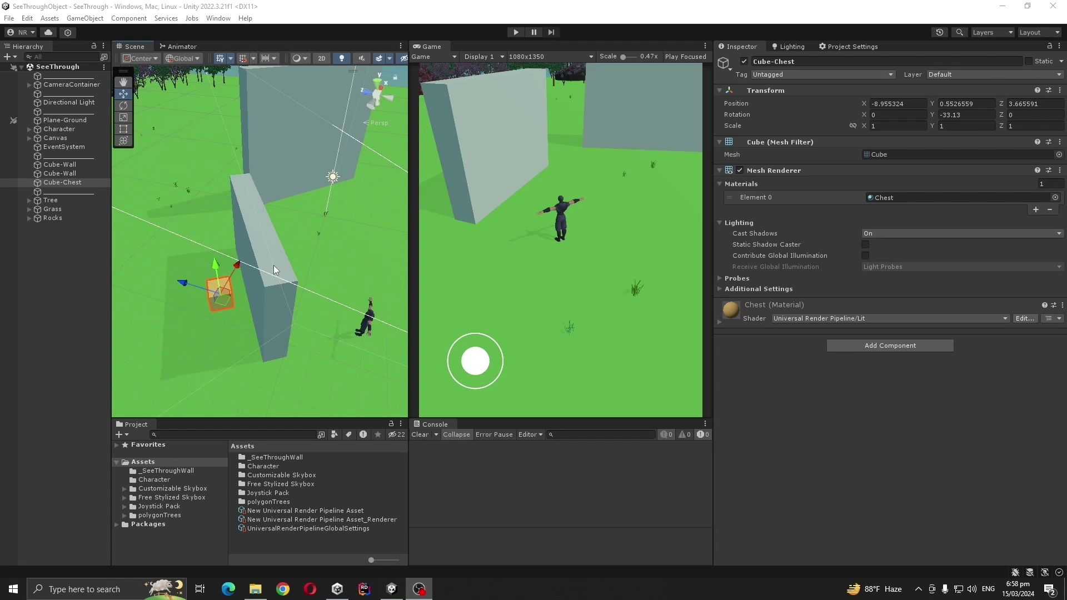
# - Inspect the two wall cubes and the chest cube in the scene
pyautogui.click(274, 265)
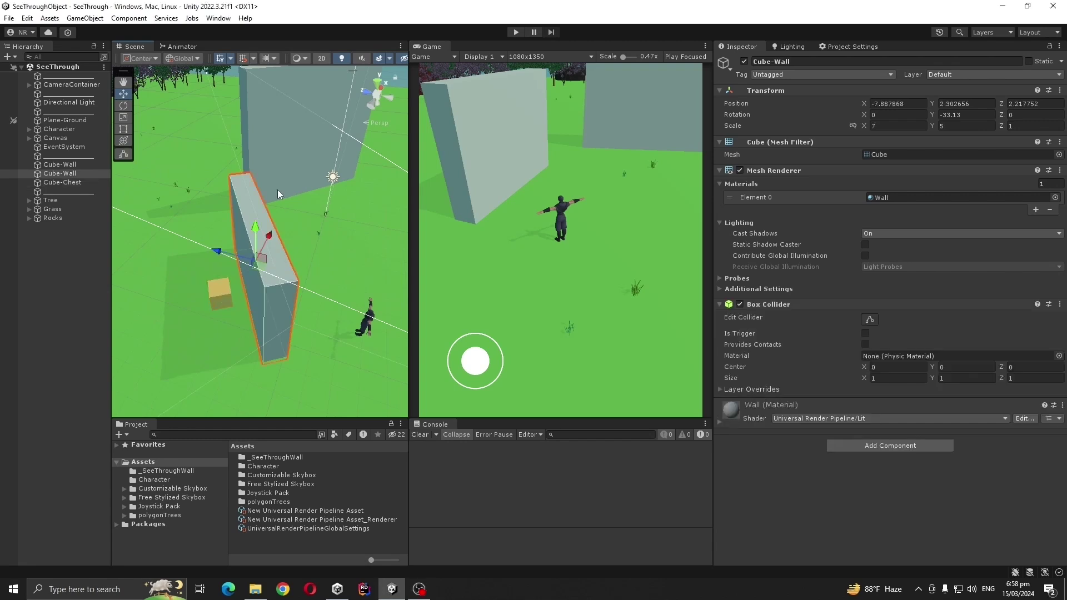
pyautogui.click(286, 132)
pyautogui.click(217, 301)
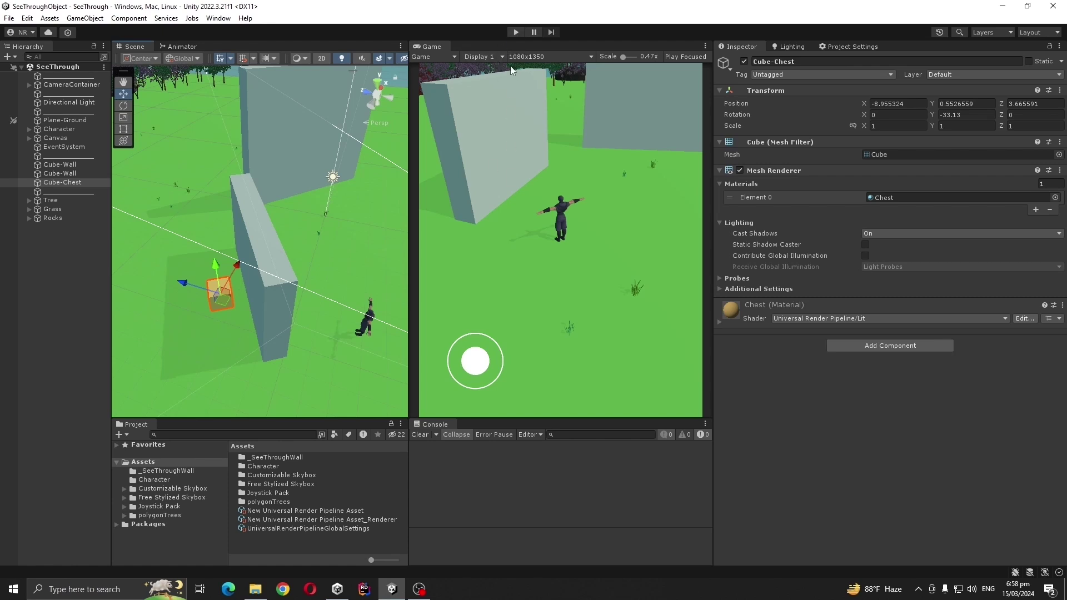
# - Run the scene, move the character near the wall with the joystick, and stop play mode
pyautogui.click(514, 32)
pyautogui.moveTo(522, 290); pyautogui.dragTo(603, 331)
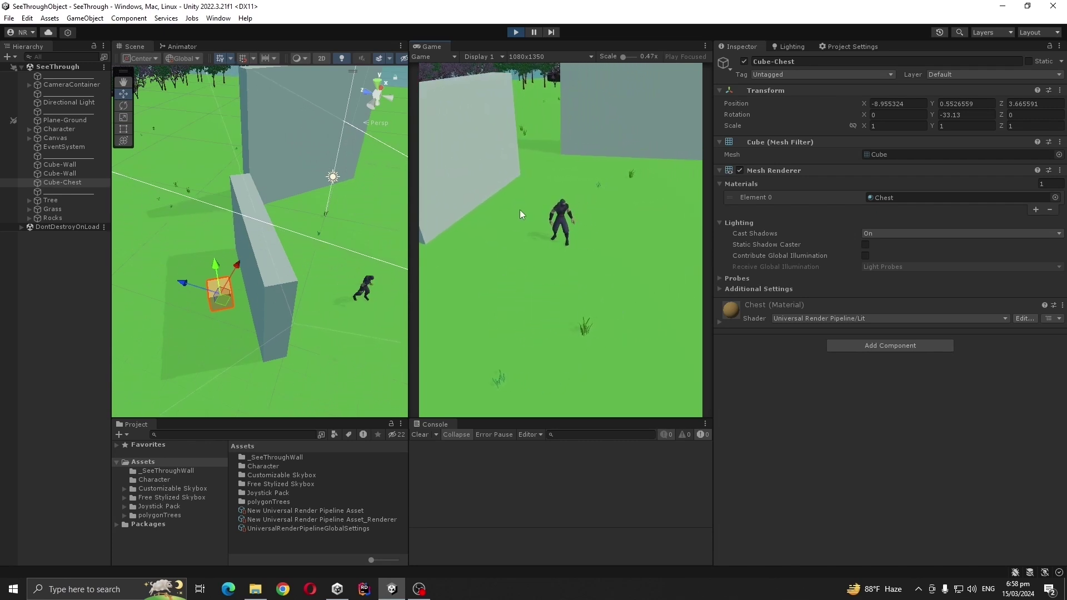
pyautogui.click(516, 32)
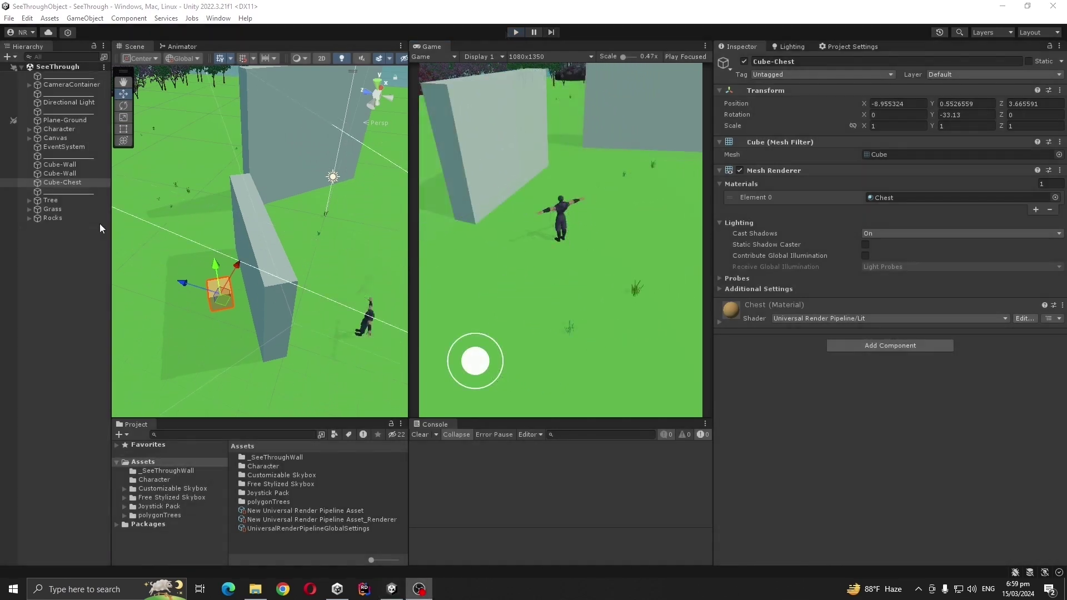
# - Add a new layer named Chest as User Layer 10
pyautogui.click(62, 183)
pyautogui.click(952, 78)
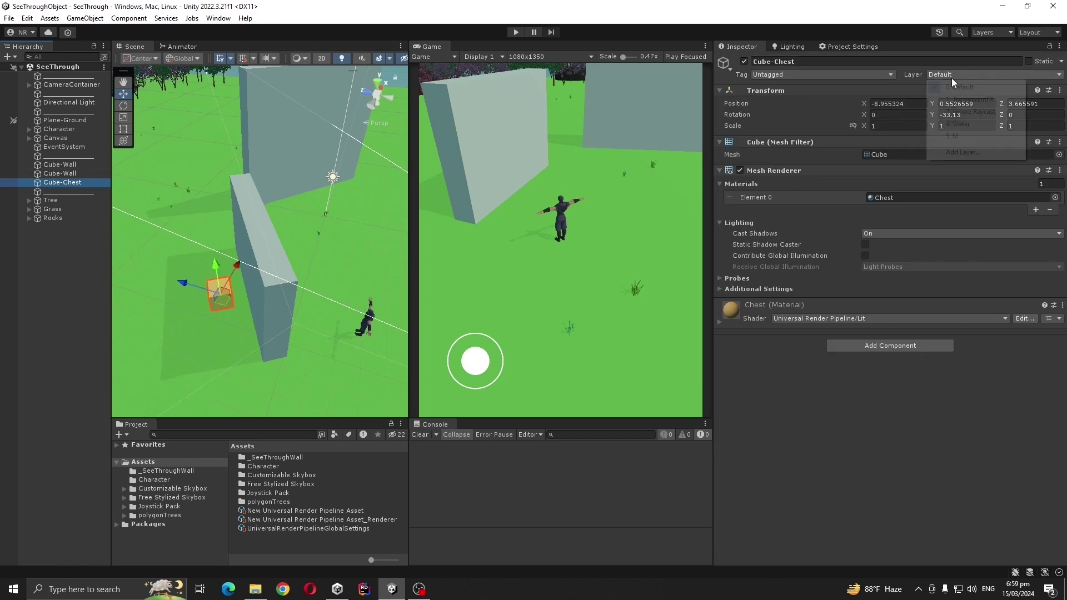
pyautogui.click(794, 370)
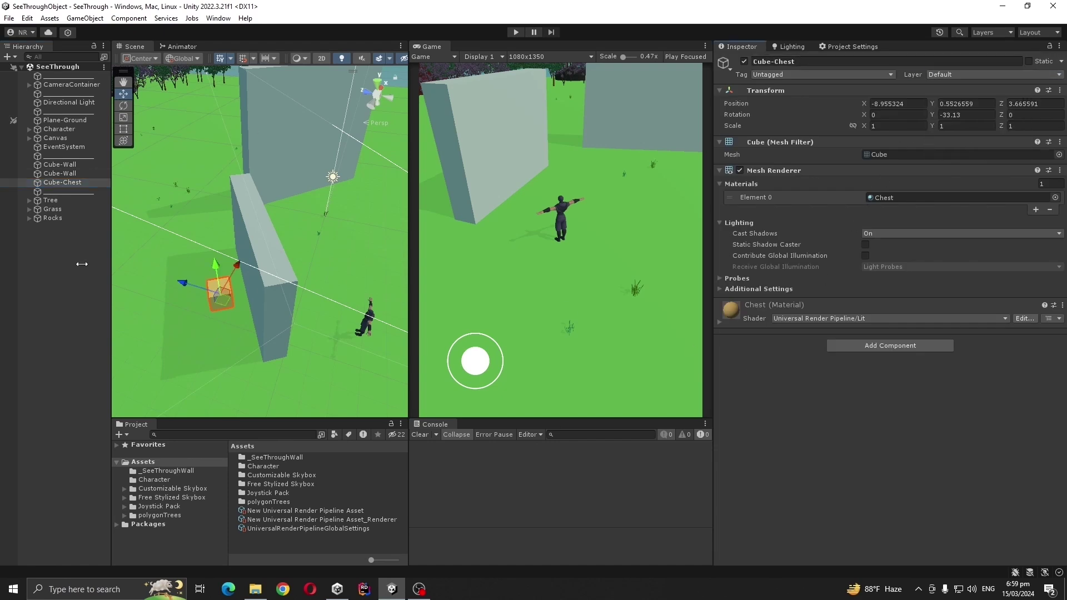
pyautogui.click(949, 77)
pyautogui.click(956, 152)
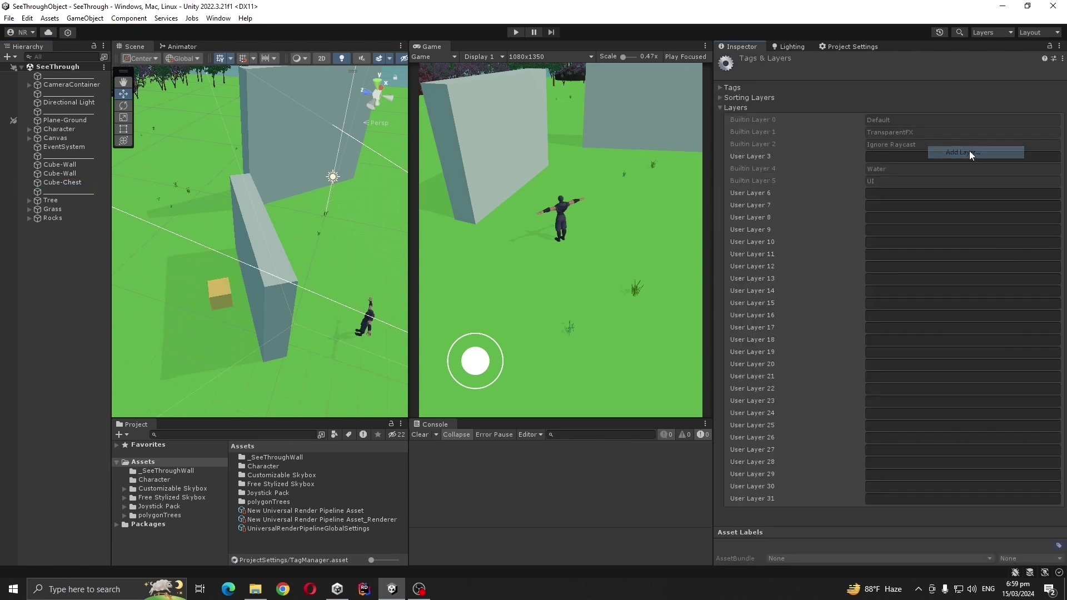
pyautogui.click(899, 241)
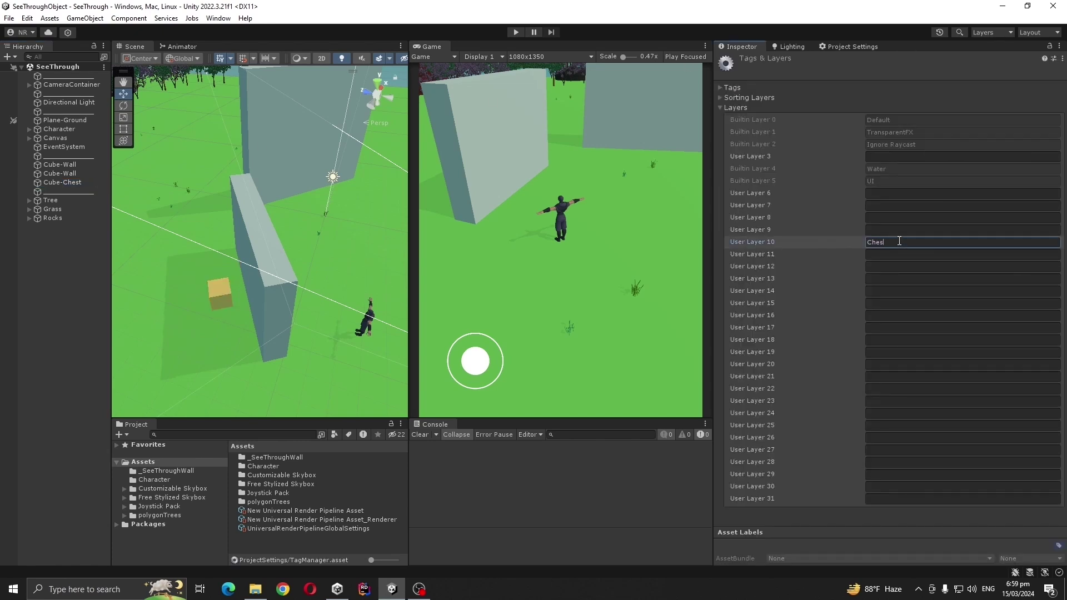
pyautogui.click(131, 239)
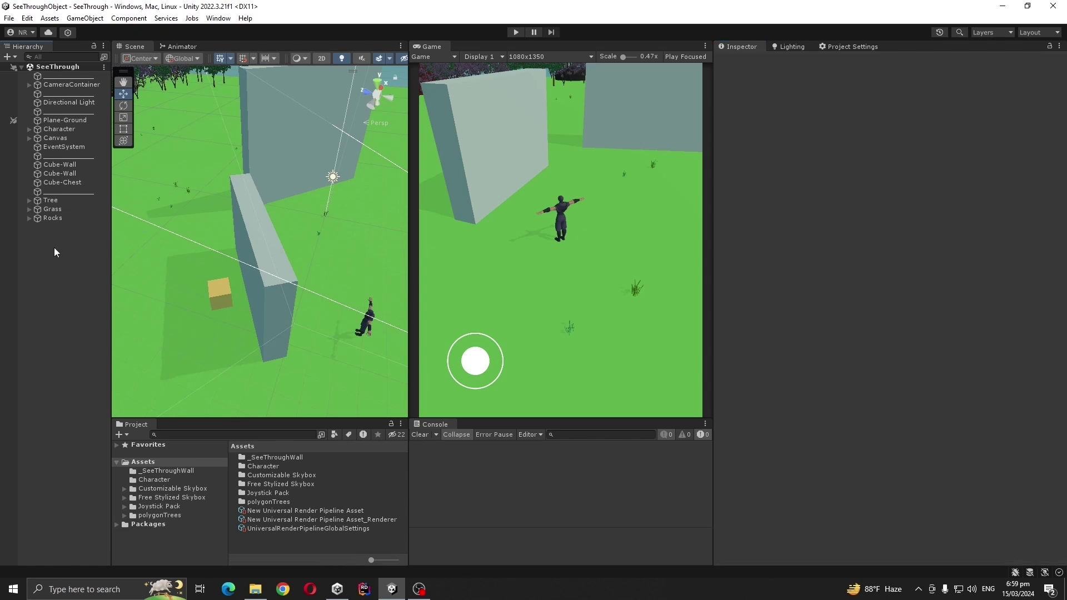
# - Assign the Cube-Chest object to the Chest layer
pyautogui.click(62, 182)
pyautogui.click(947, 76)
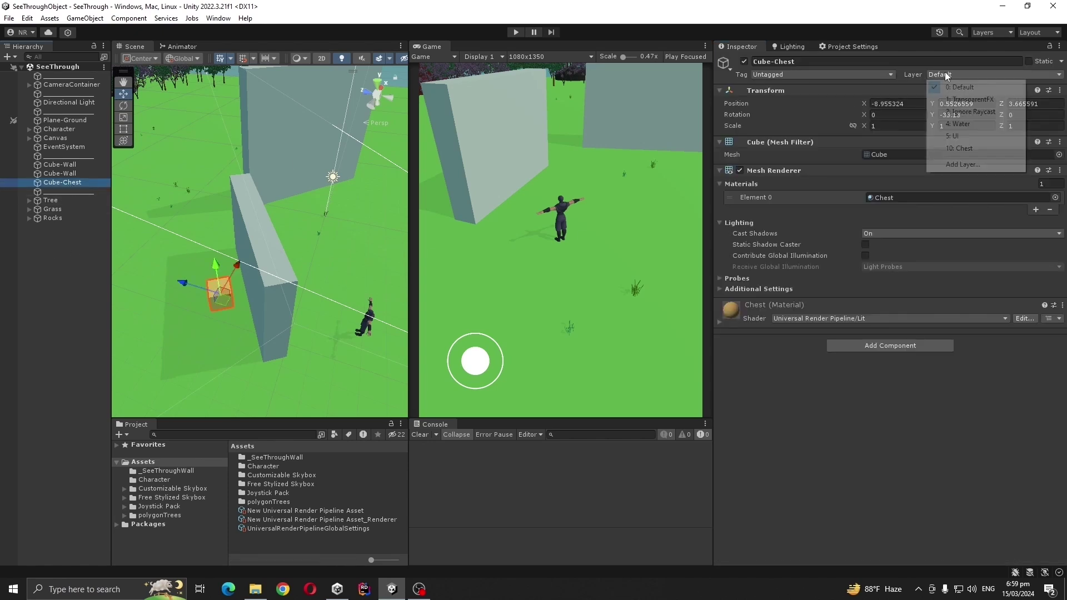
pyautogui.click(961, 149)
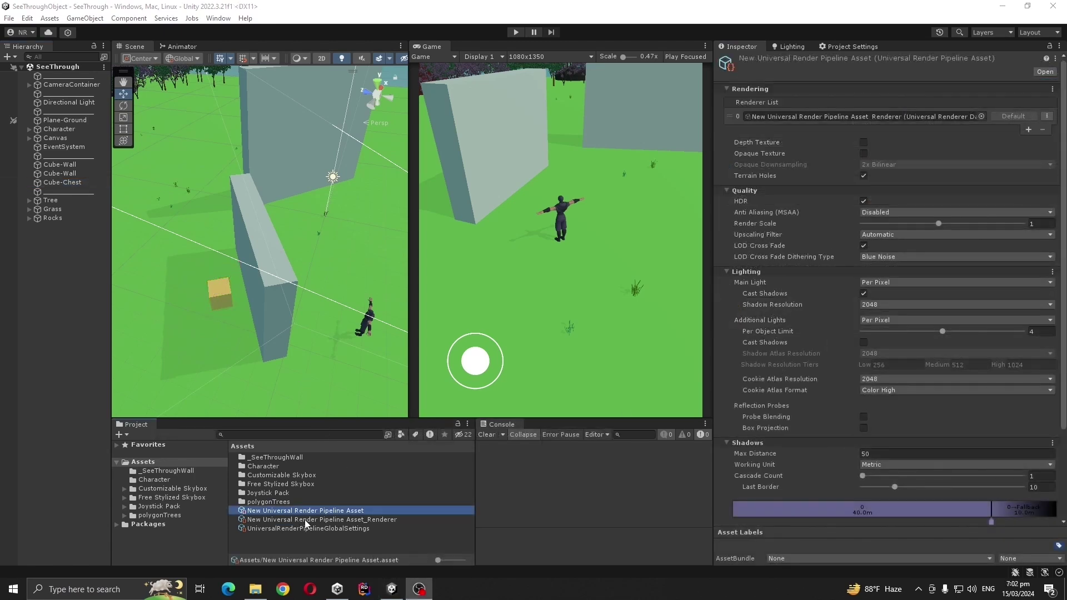
# - Add a Render Objects (Experimental) renderer feature to the New Universal Render Pipeline Asset_Renderer used by the pipeline asset
pyautogui.click(779, 116)
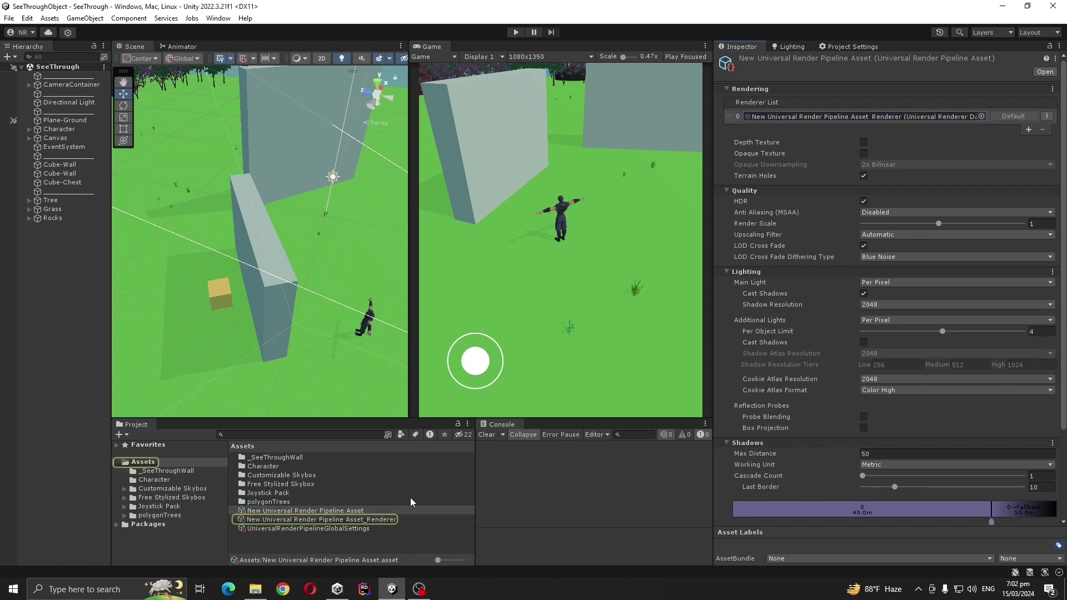
pyautogui.click(371, 520)
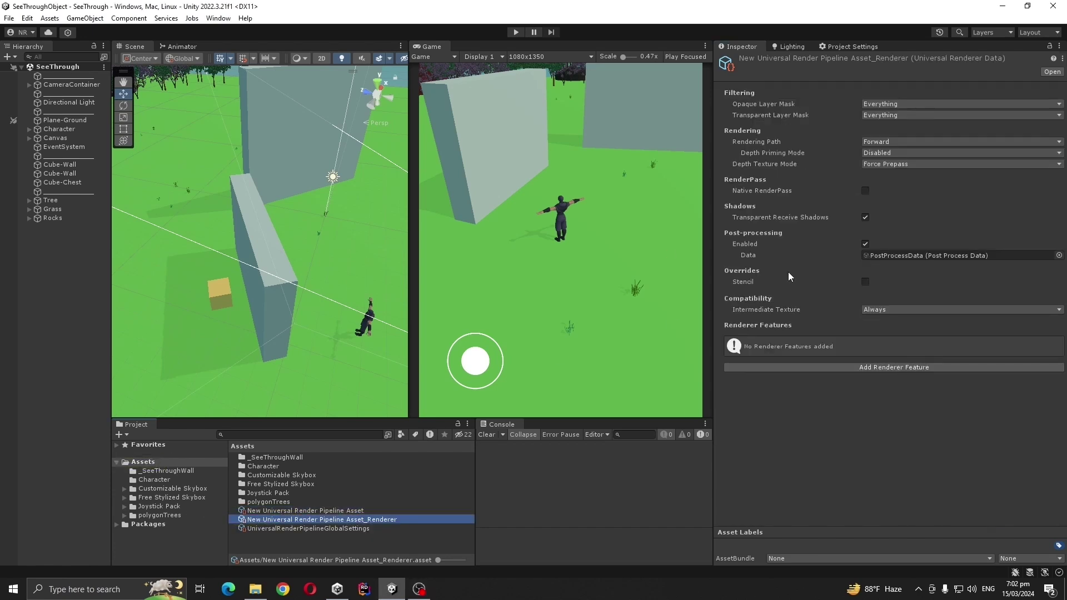
pyautogui.click(855, 368)
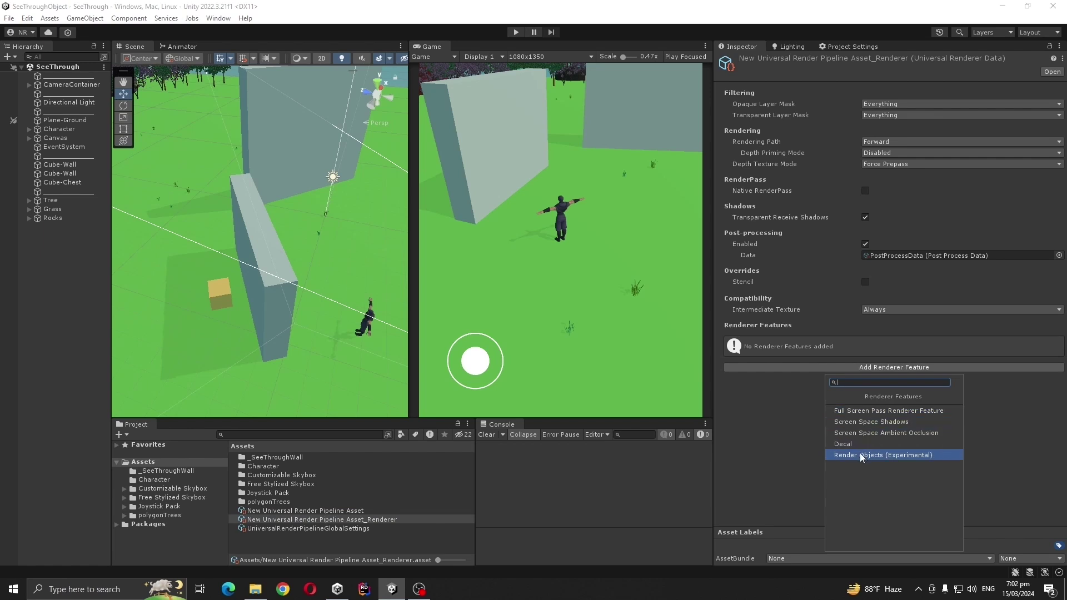
pyautogui.click(862, 456)
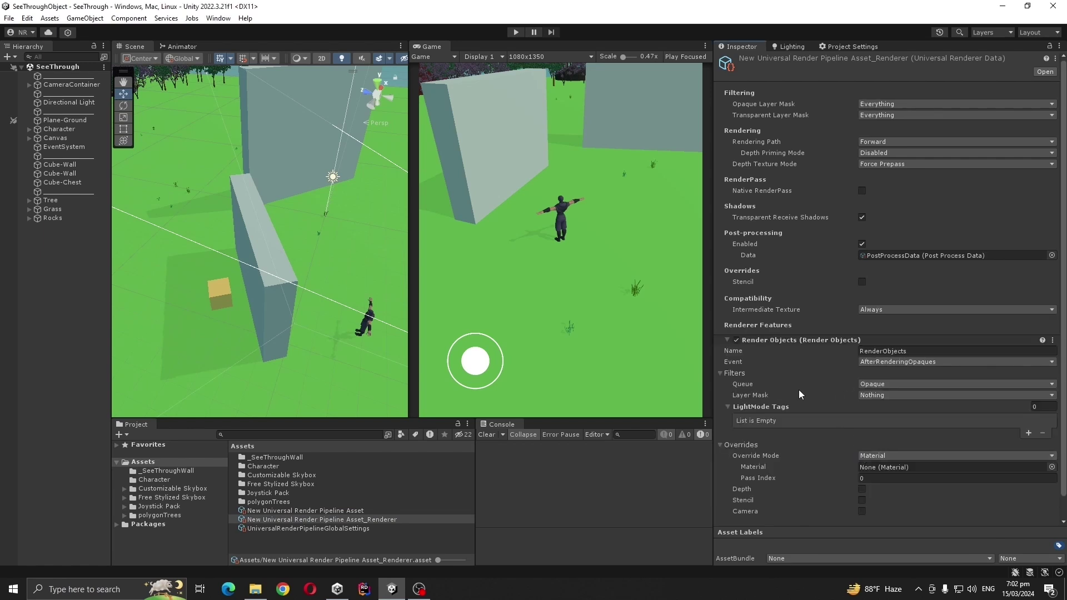
# - Name the new Render Objects feature ChestHidden and set its filter layer mask to Chest
pyautogui.scroll(-1, 798, 389)
pyautogui.click(915, 329)
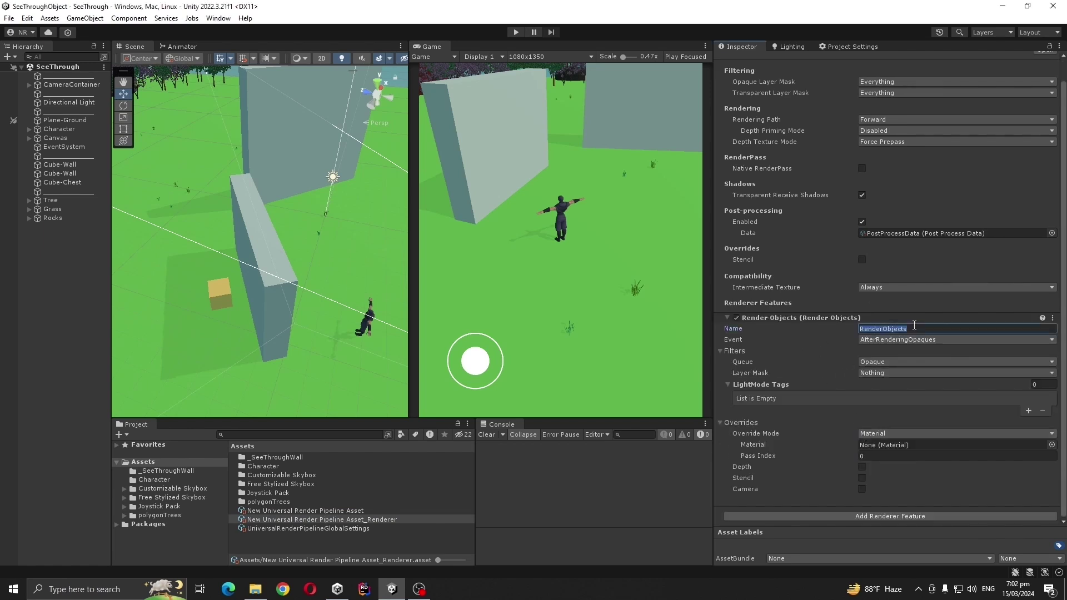
pyautogui.write('Chel')
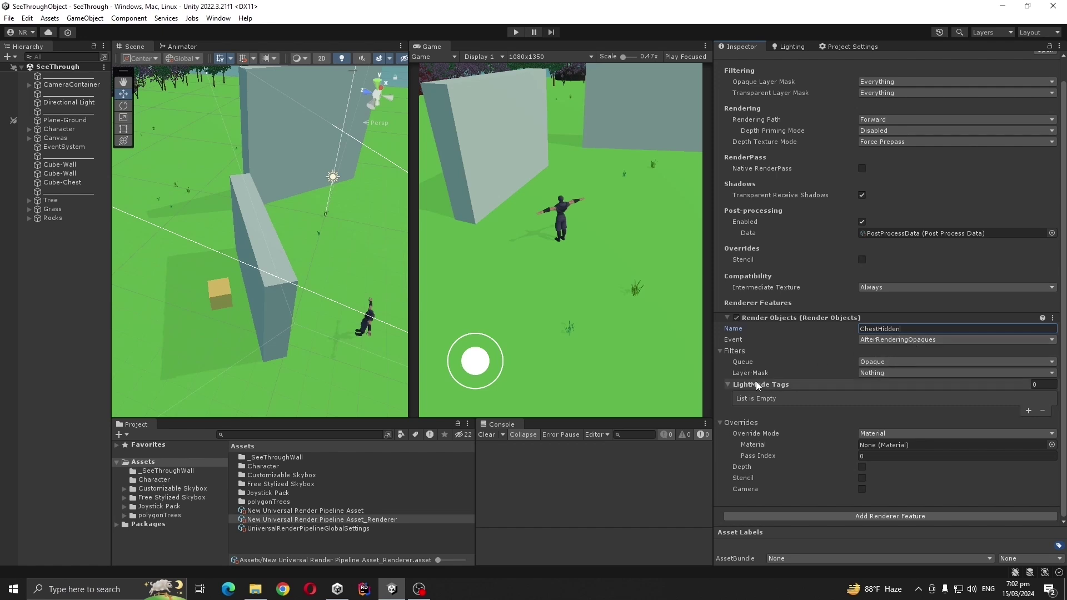
pyautogui.click(875, 375)
pyautogui.click(879, 385)
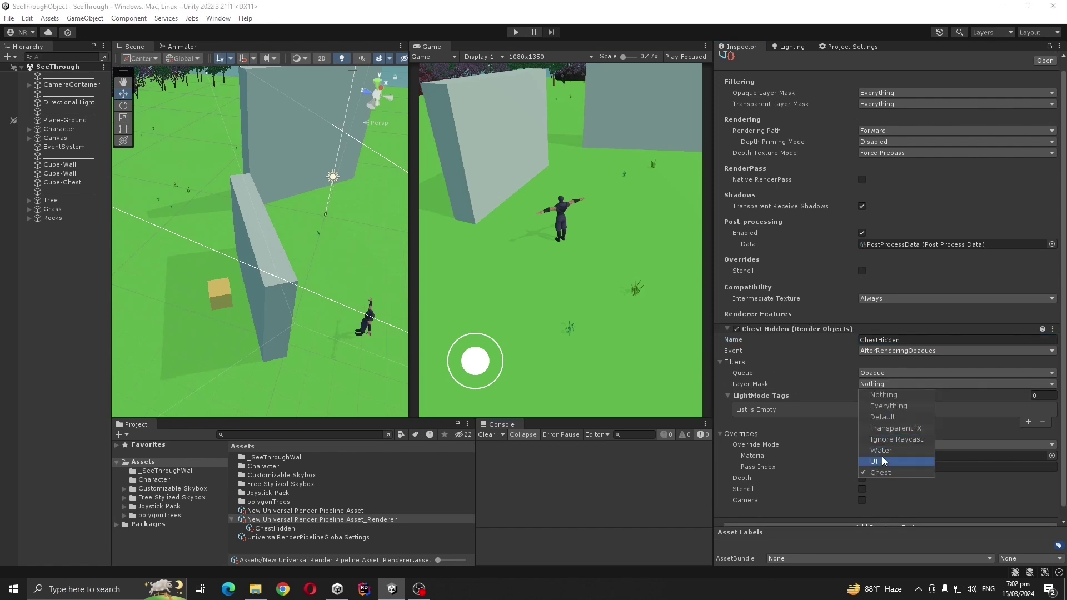
# - Duplicate the Chest material in the _SeeThroughWall folder and name the copy Chest-Hidden
pyautogui.click(801, 417)
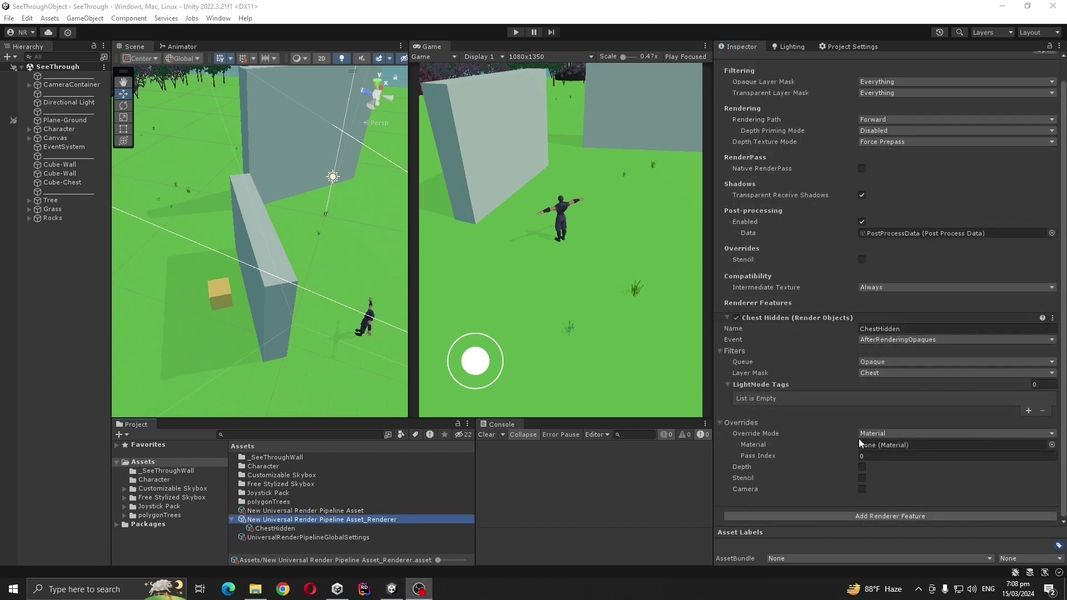
pyautogui.click(161, 471)
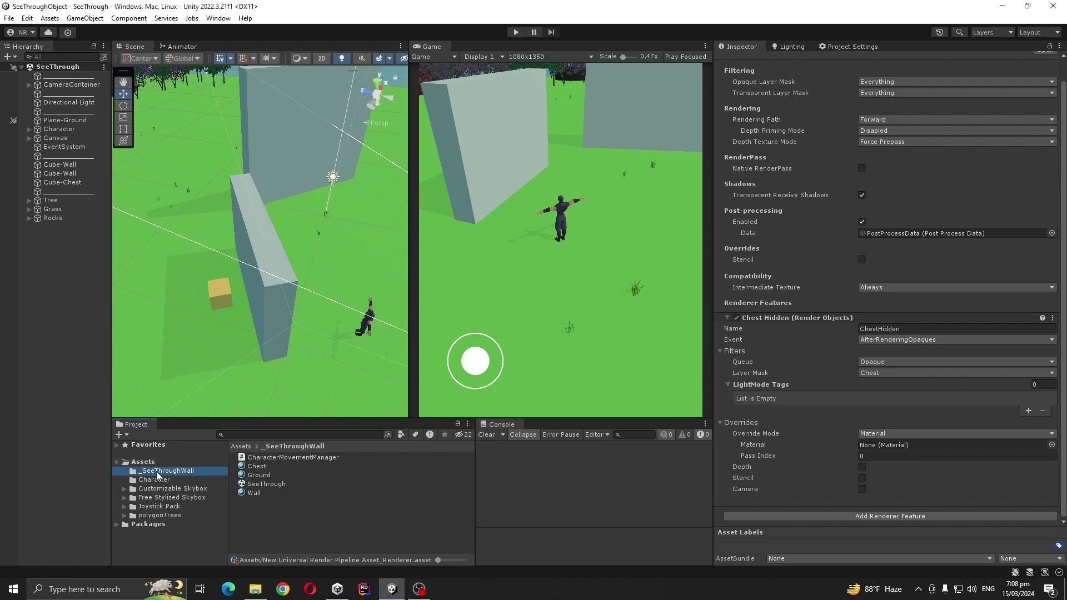
pyautogui.click(257, 467)
pyautogui.hotkey('ctrl', 'd')
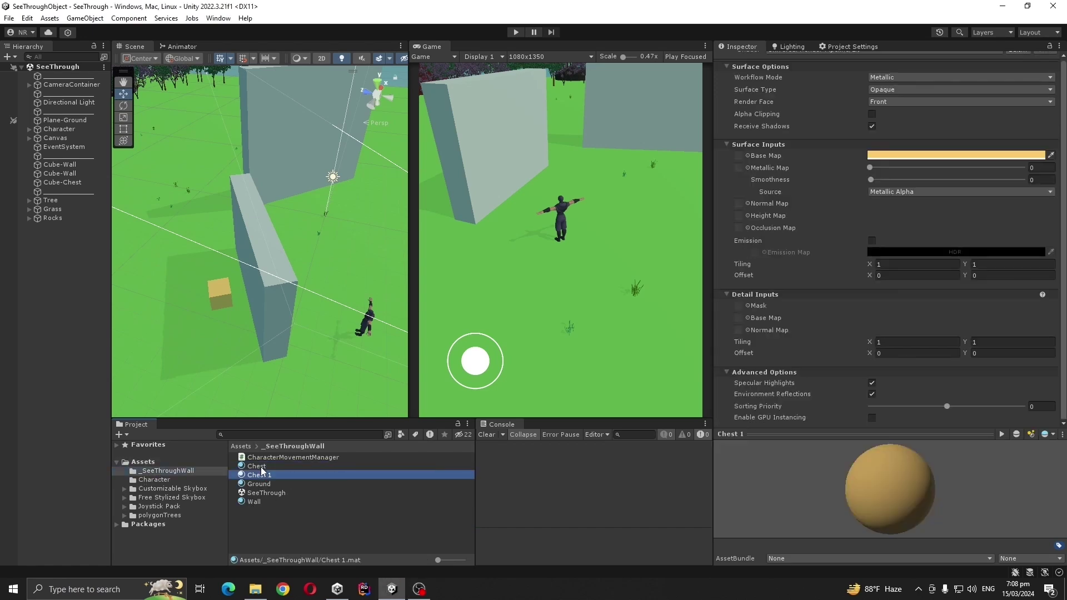
pyautogui.rightClick(267, 476)
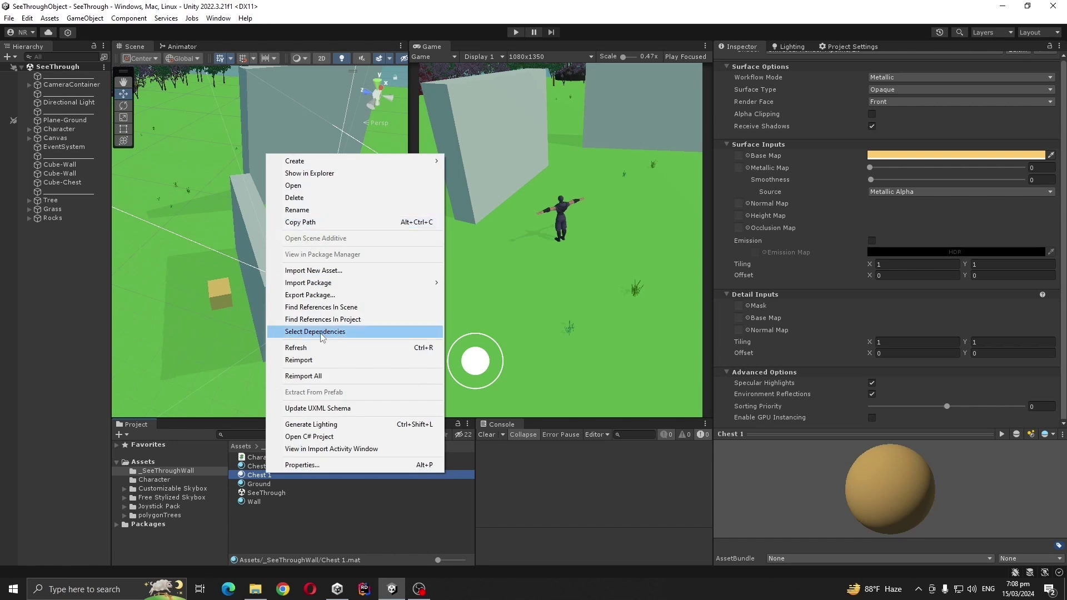
pyautogui.click(304, 213)
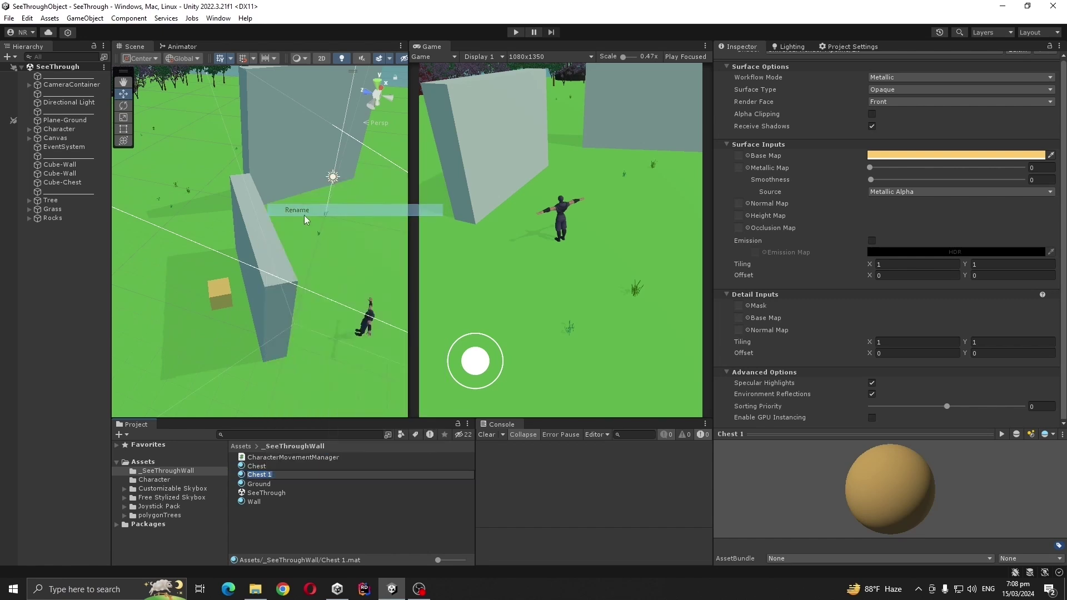
pyautogui.press('End')
pyautogui.press('BackSpace')
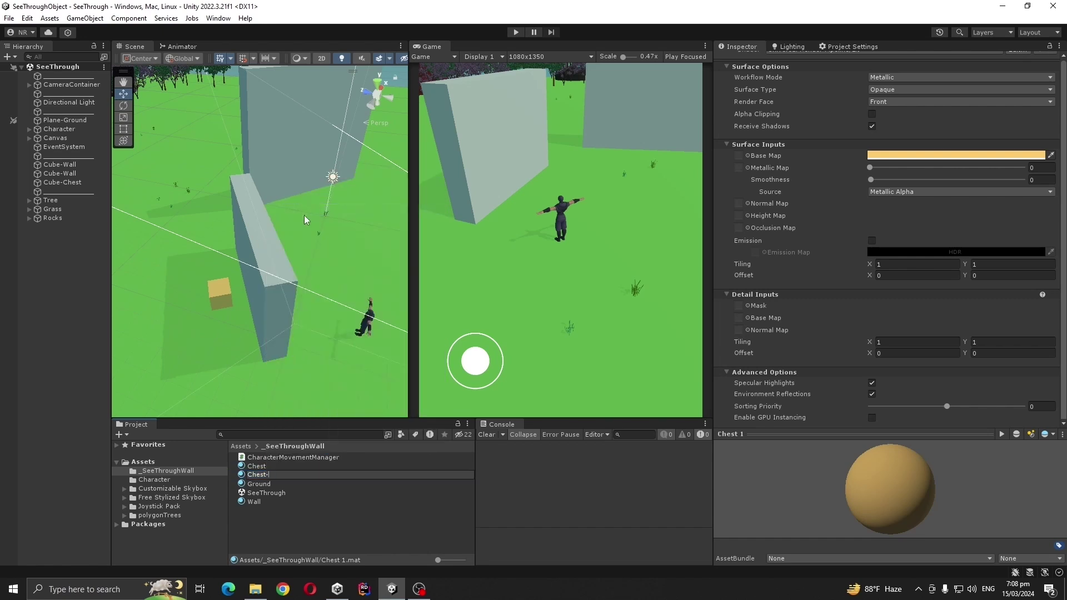
pyautogui.write('-Hidden')
pyautogui.press('Return')
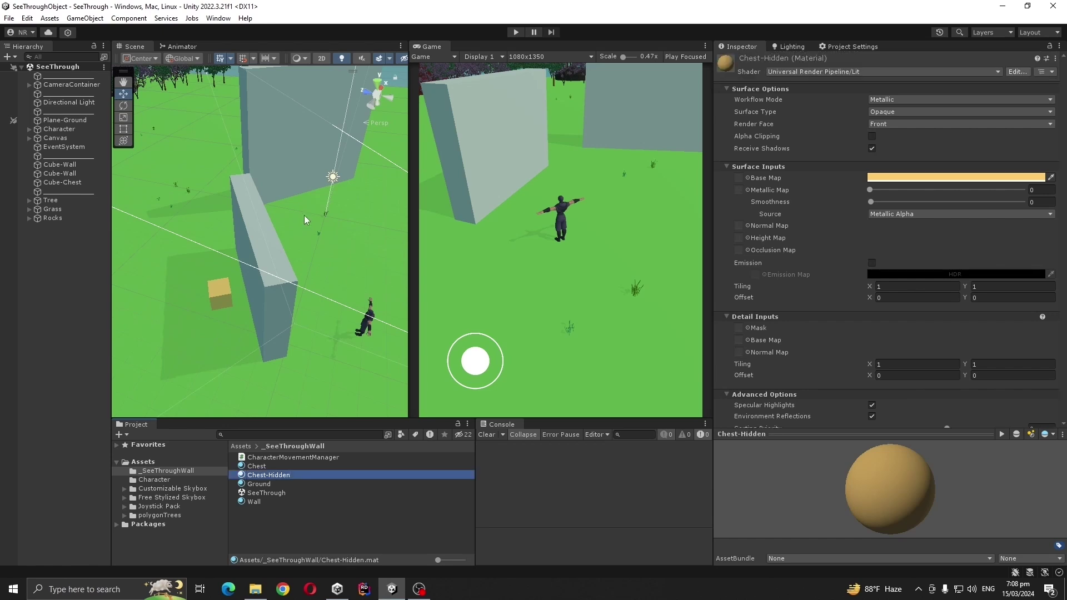
# - Set the Chest-Hidden material's shader to Universal Render Pipeline/Unlit and its surface type to Transparent
pyautogui.click(807, 68)
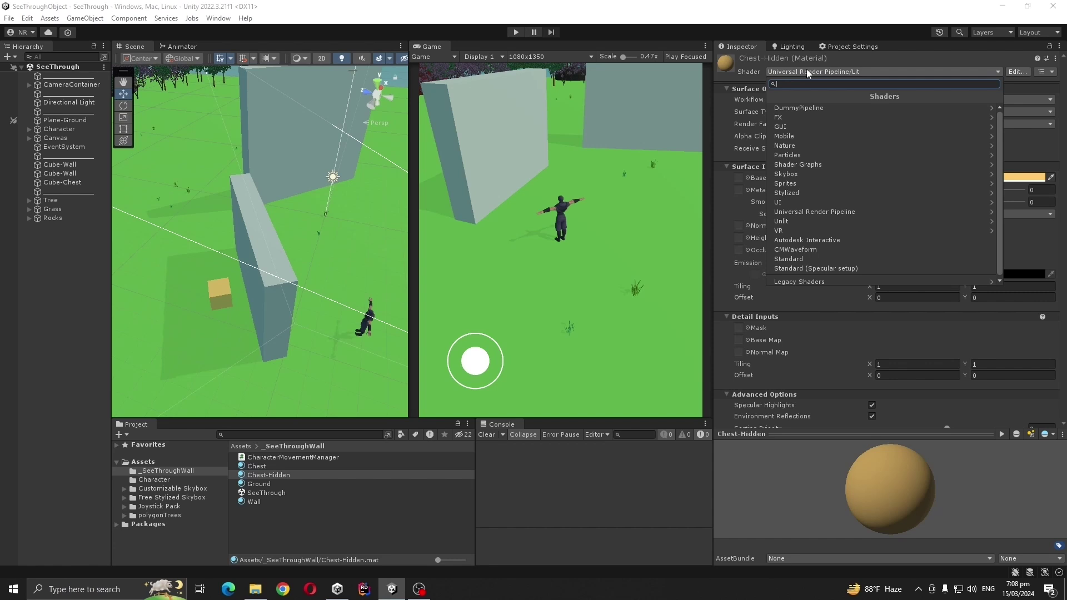
pyautogui.click(796, 215)
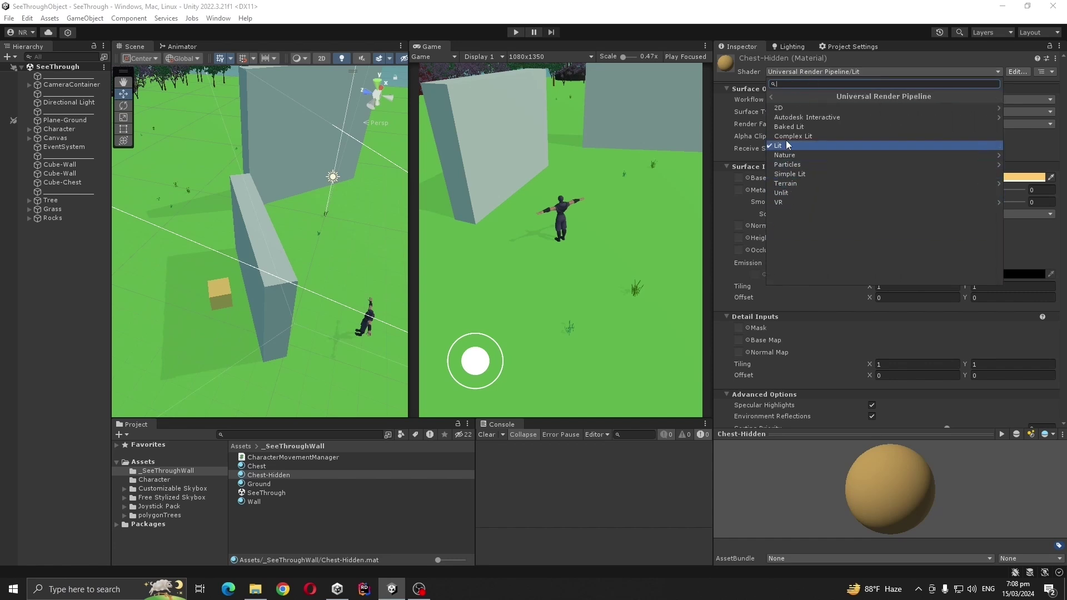
pyautogui.click(781, 192)
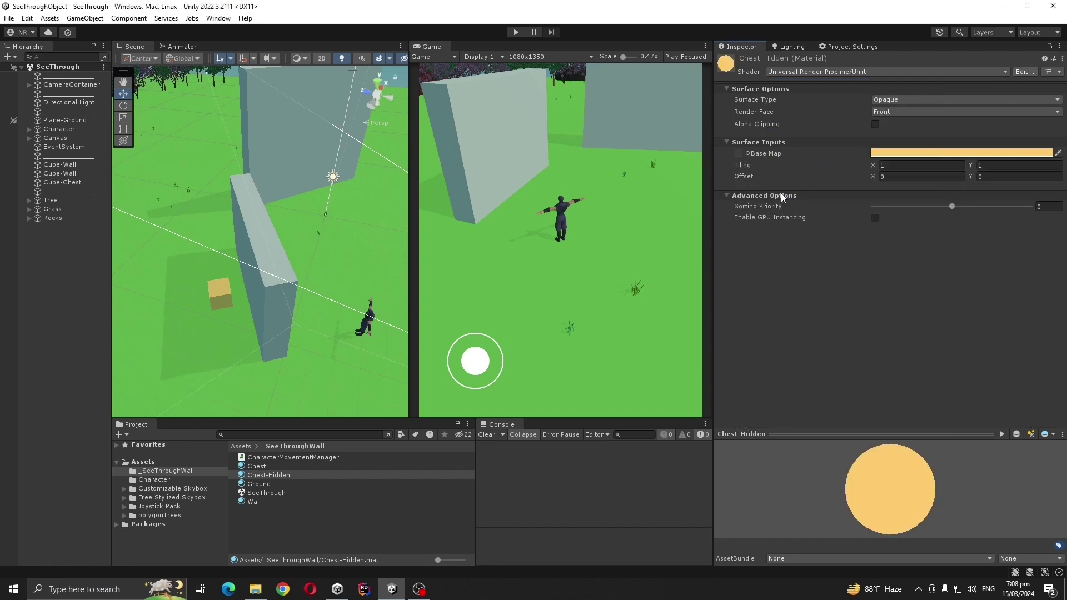
pyautogui.click(876, 102)
pyautogui.click(882, 121)
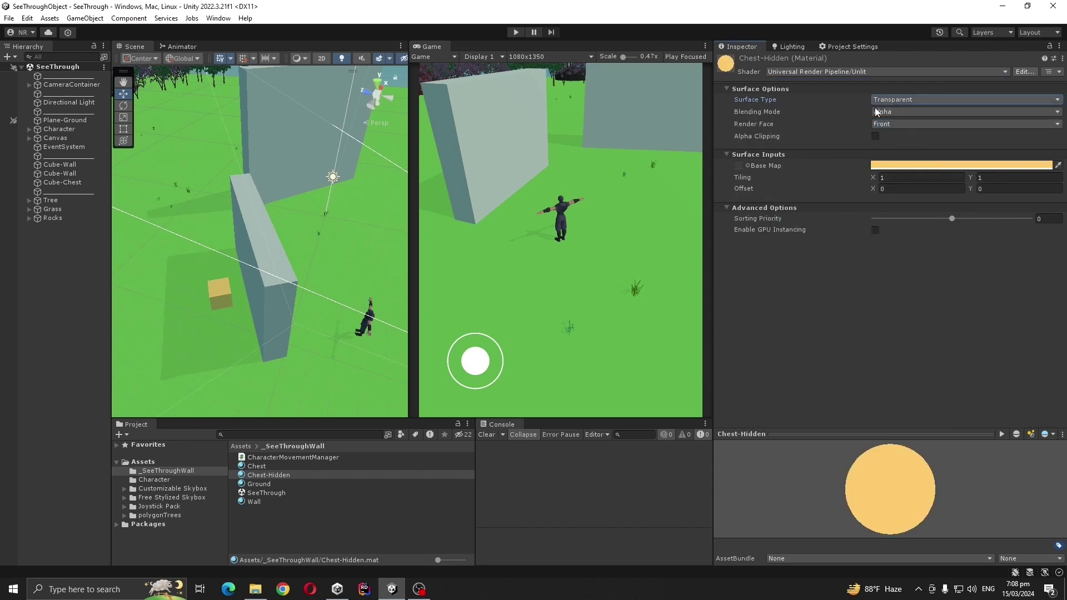
# - Enable alpha clipping on Chest-Hidden with a threshold of 0 and set the base map colour's alpha to 255
pyautogui.click(876, 137)
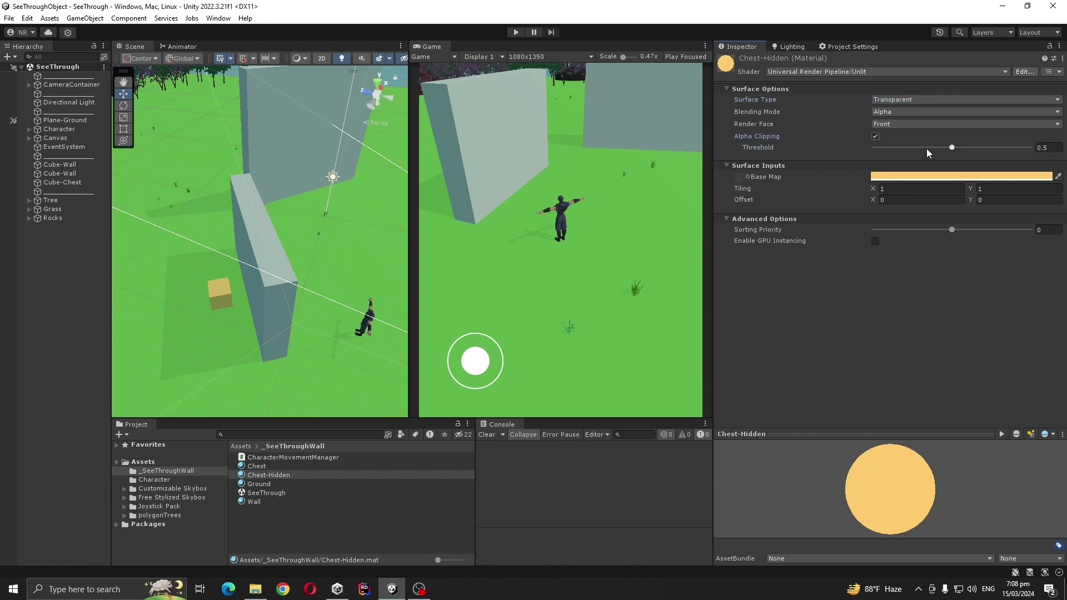
pyautogui.click(895, 177)
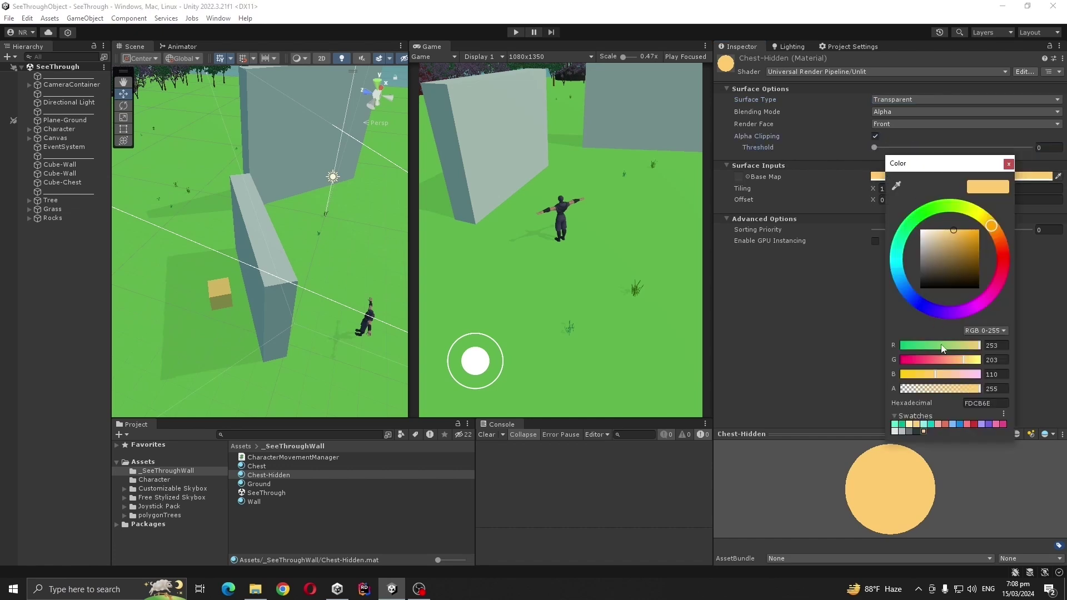
pyautogui.moveTo(970, 389)
pyautogui.mouseDown()
pyautogui.moveTo(904, 391)
pyautogui.moveTo(982, 393)
pyautogui.mouseUp()
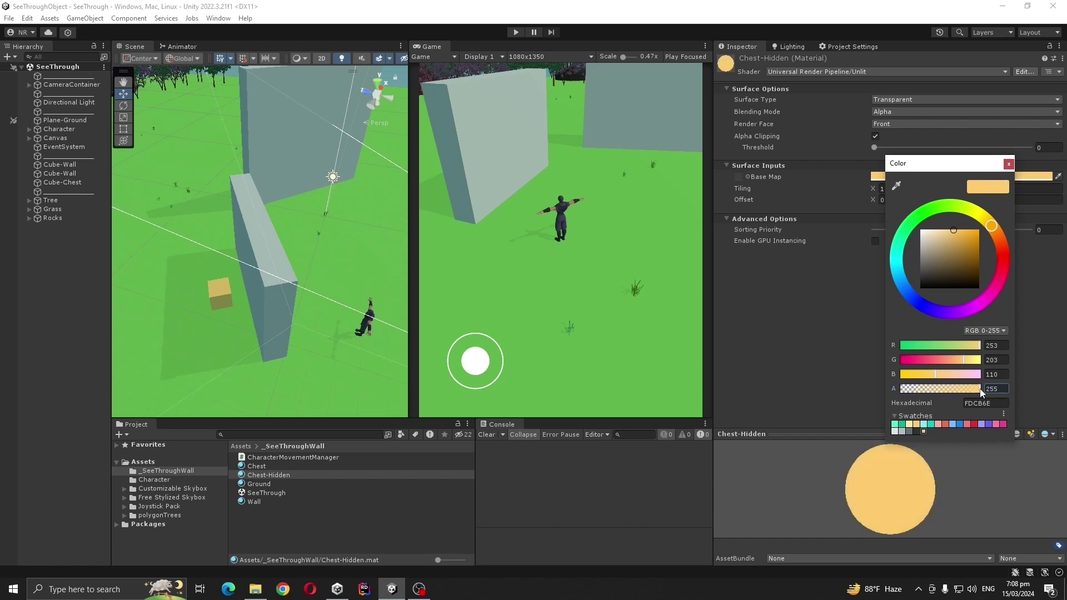
pyautogui.click(1008, 165)
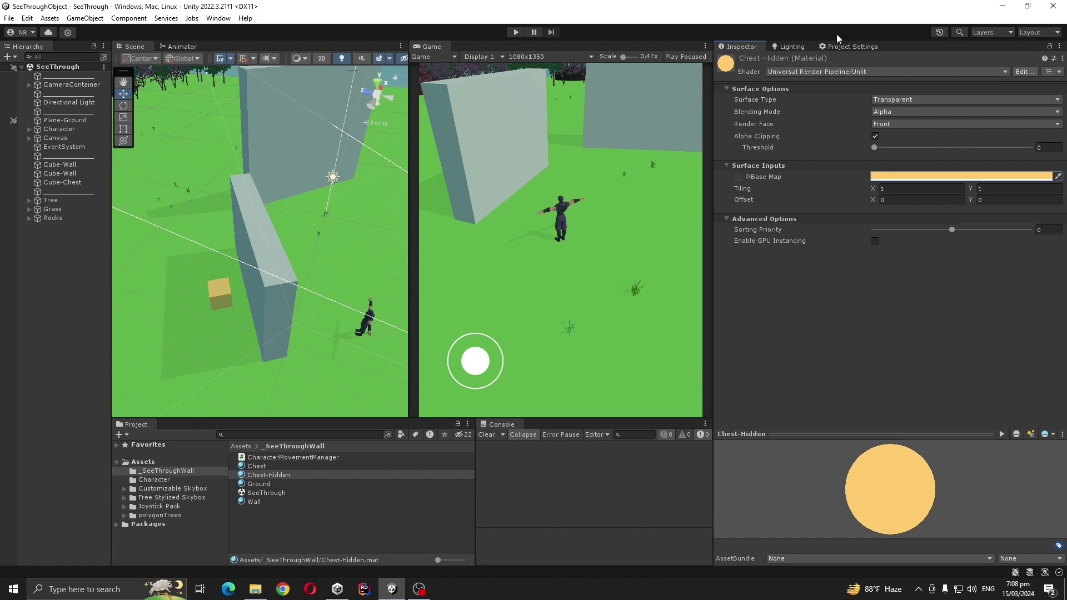
# - Assign the Chest-Hidden material as the override material of the ChestHidden renderer feature
pyautogui.click(853, 46)
pyautogui.doubleClick(964, 249)
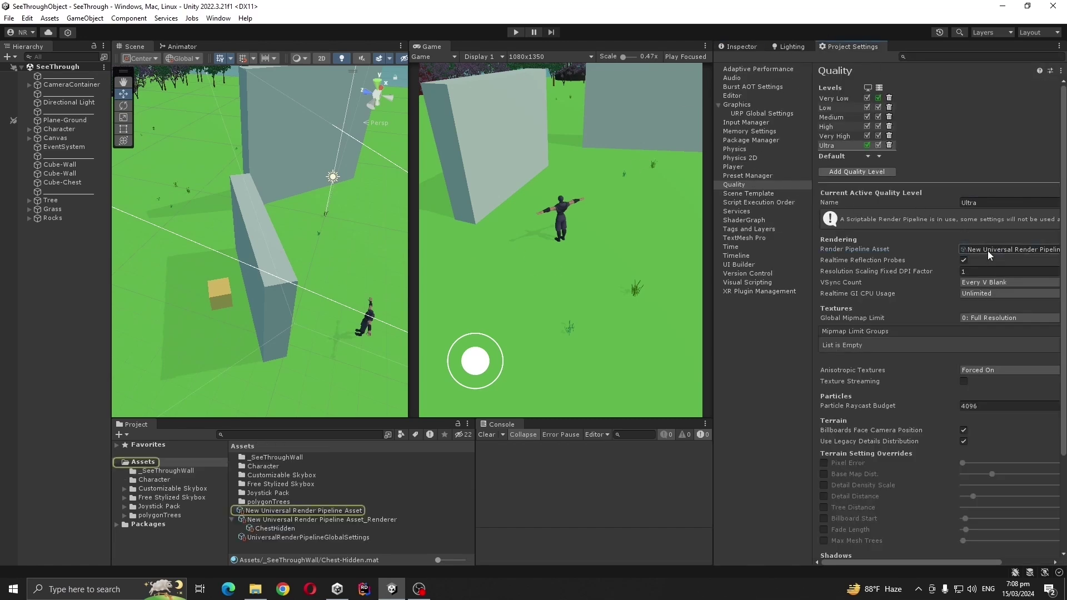
pyautogui.click(734, 49)
pyautogui.click(289, 529)
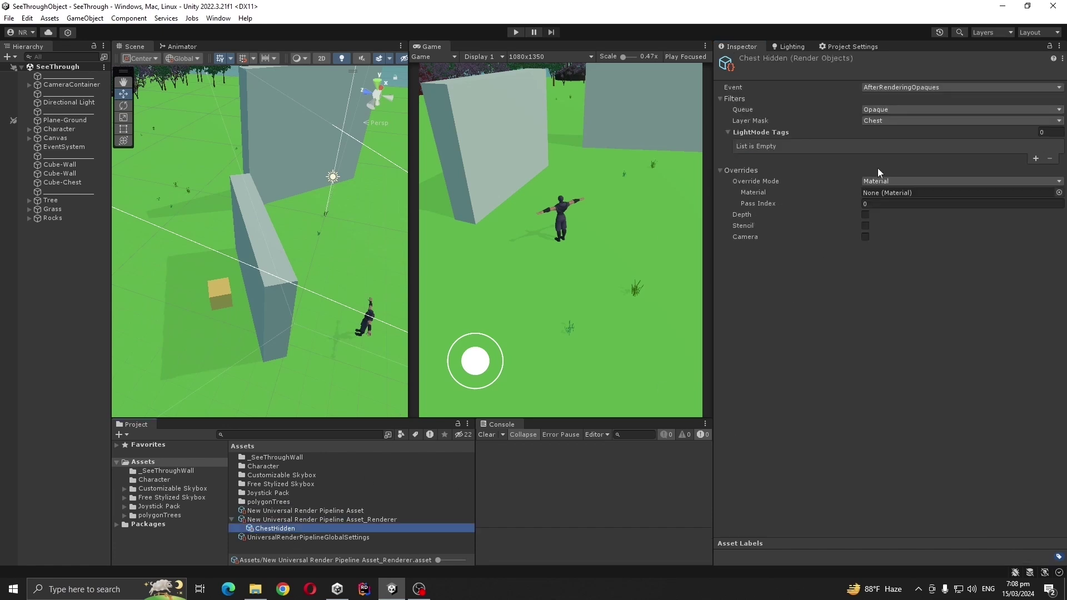
pyautogui.click(164, 471)
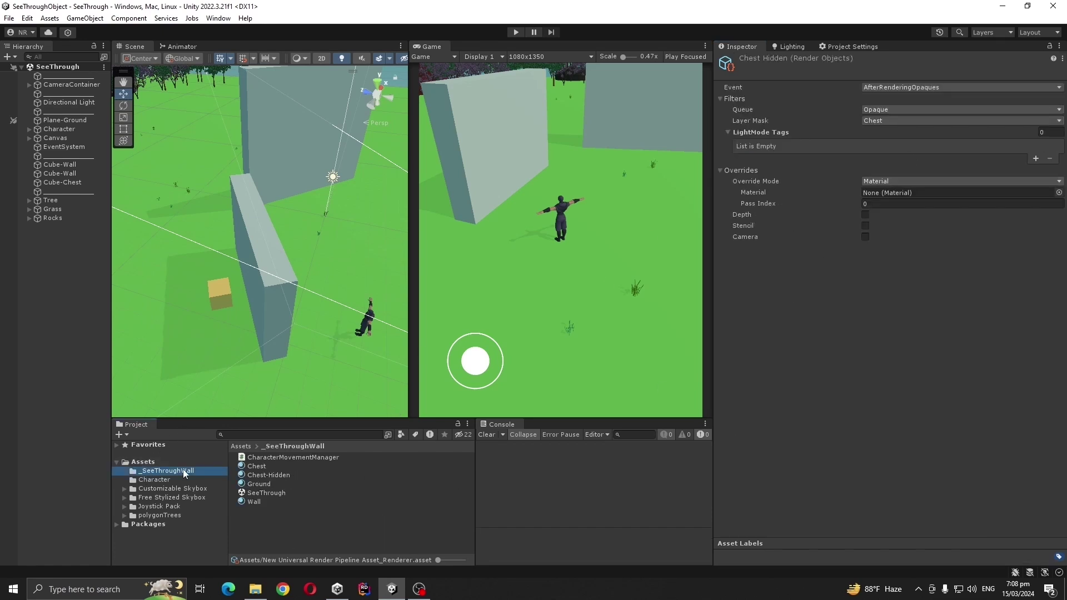
pyautogui.moveTo(256, 471); pyautogui.dragTo(897, 192)
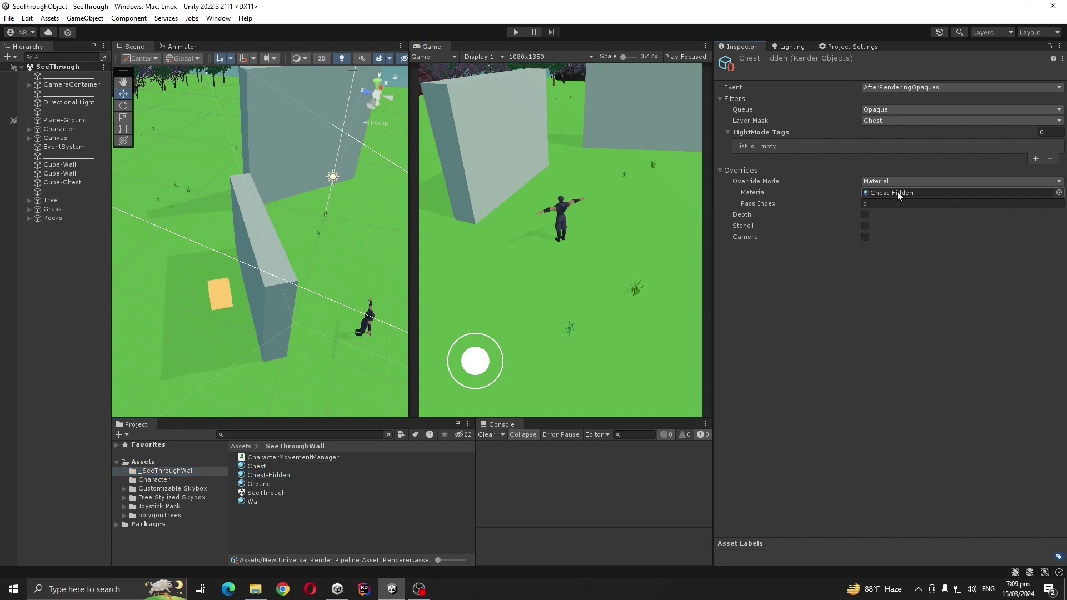
# - Enable the depth override on the ChestHidden feature and set its depth test to Greater
pyautogui.click(866, 214)
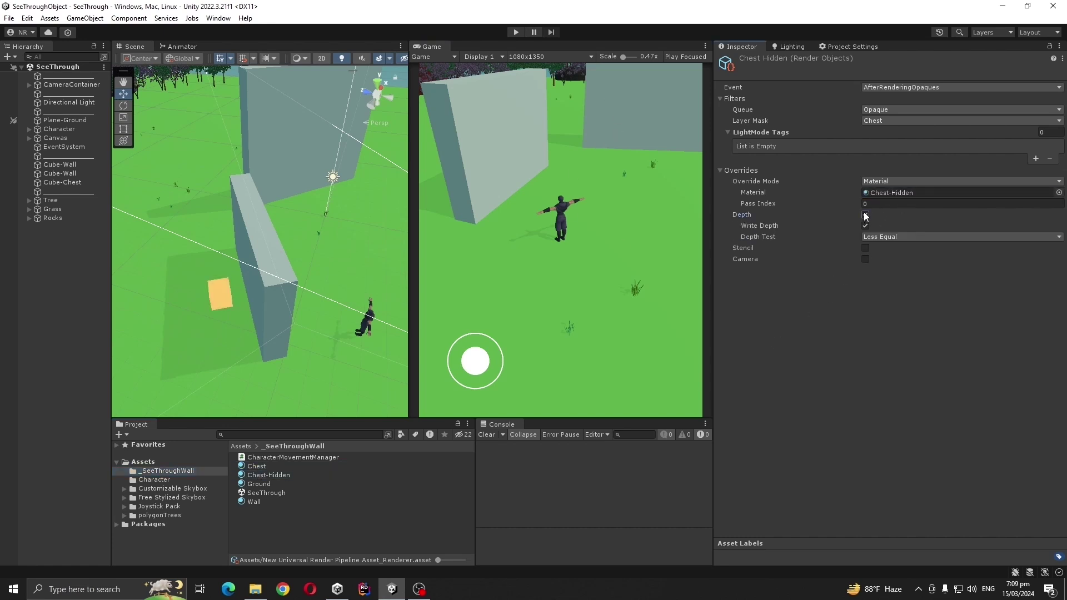
pyautogui.click(881, 237)
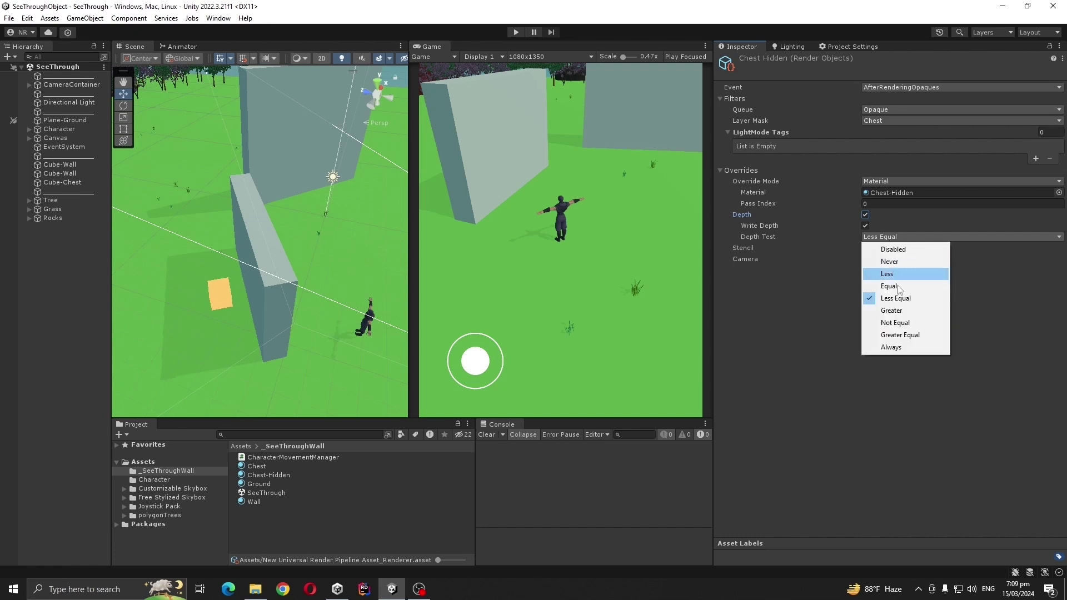
pyautogui.click(893, 312)
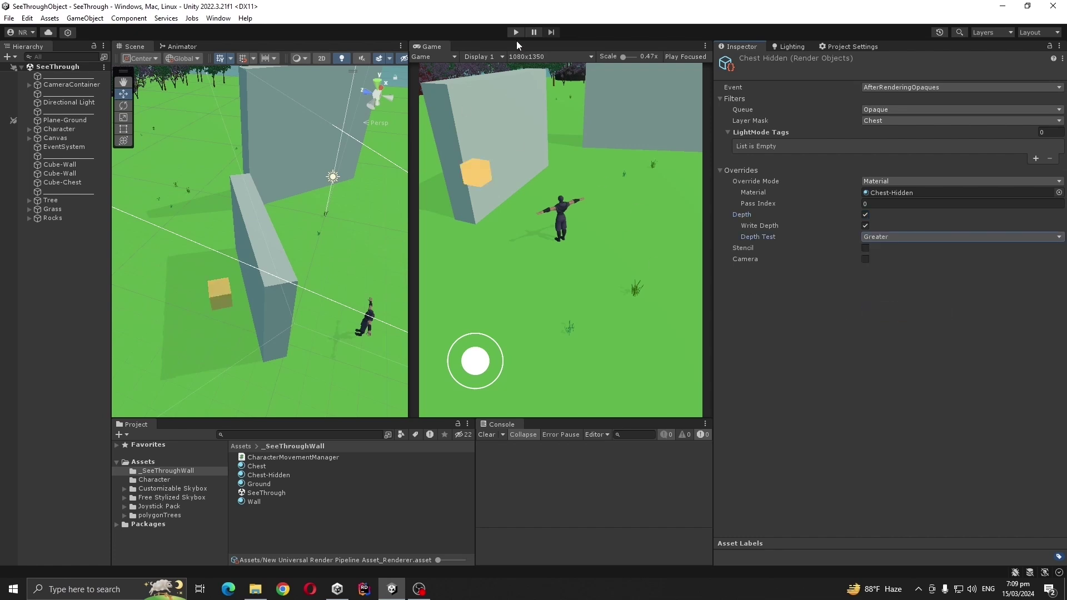
# - Run the game and move the character around with the joystick to check the chest behind the walls
pyautogui.click(516, 34)
pyautogui.moveTo(561, 276); pyautogui.dragTo(522, 293)
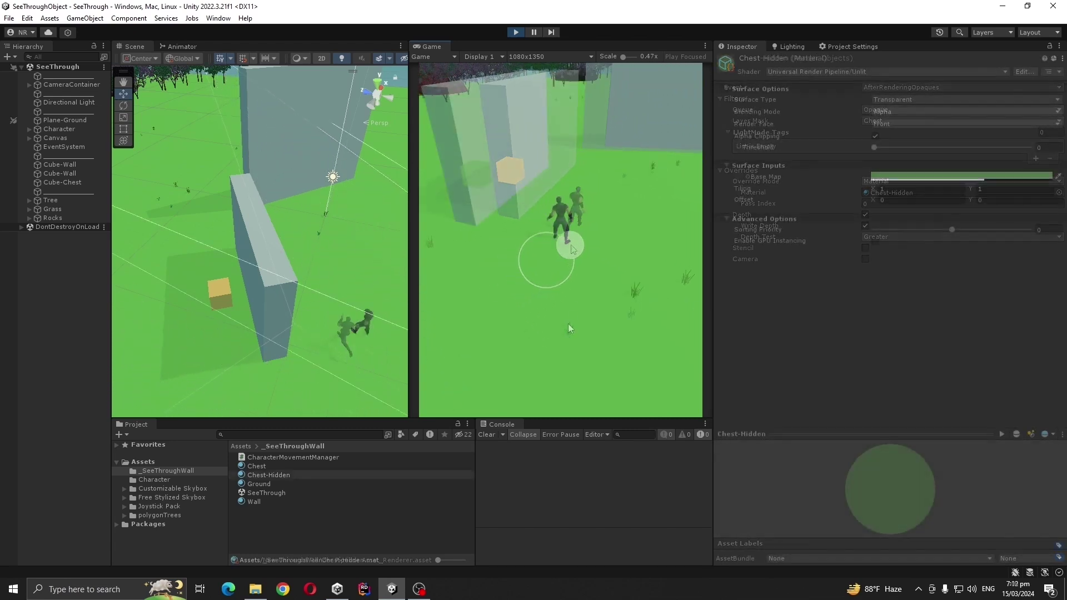
pyautogui.moveTo(568, 323); pyautogui.dragTo(691, 365)
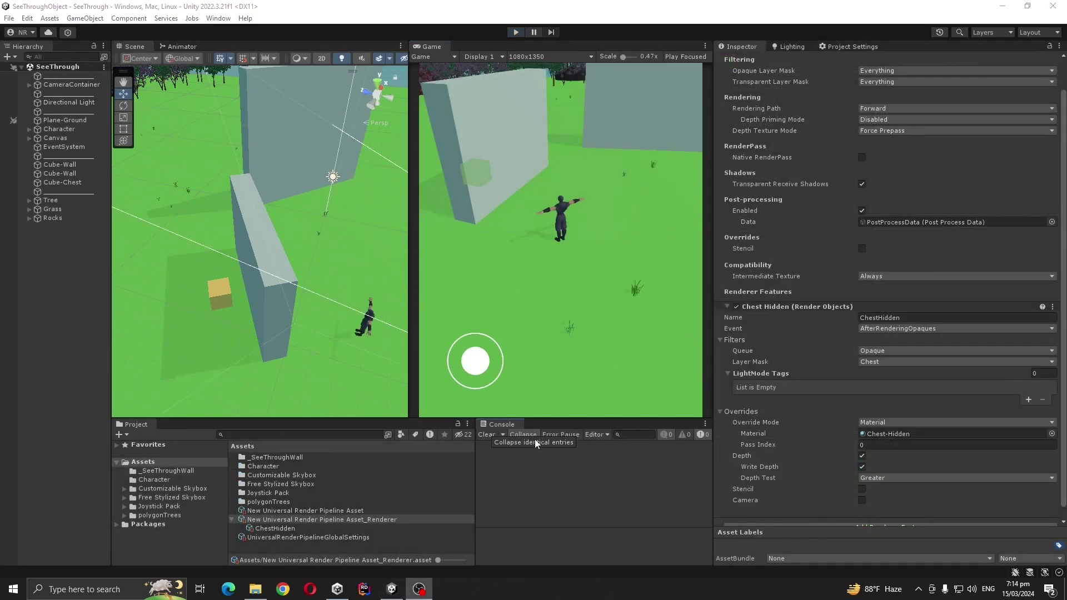
# - Add a second Render Objects (Experimental) feature to the New Universal Render Pipeline Asset_Renderer
pyautogui.scroll(-1, 822, 475)
pyautogui.click(884, 512)
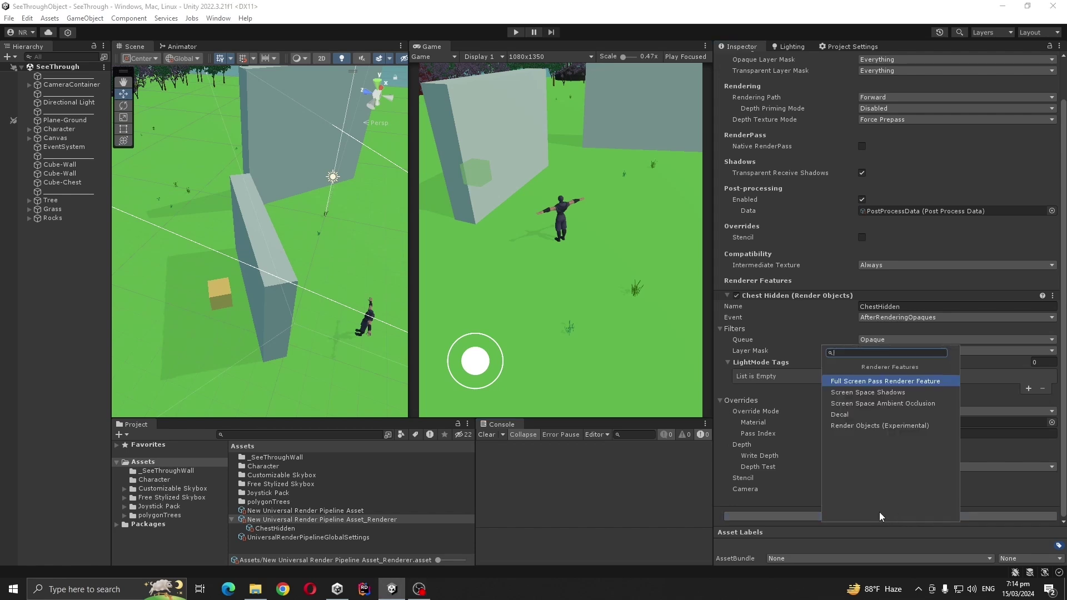
pyautogui.click(869, 429)
pyautogui.scroll(-3, 816, 385)
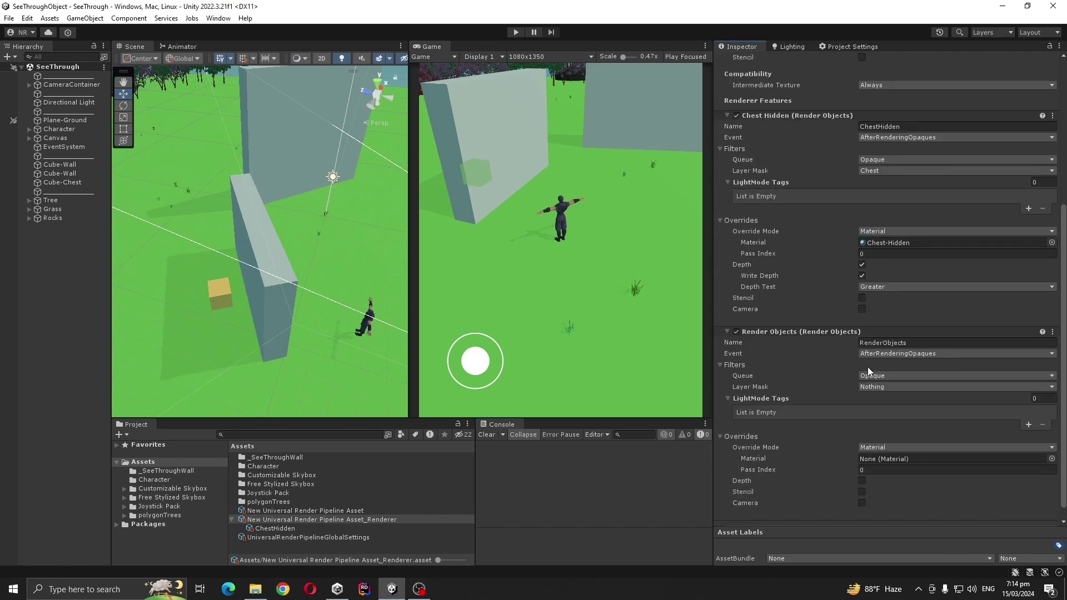
# - Add a new layer named Player as User Layer 12, starting from the Character object's layer options
pyautogui.click(96, 307)
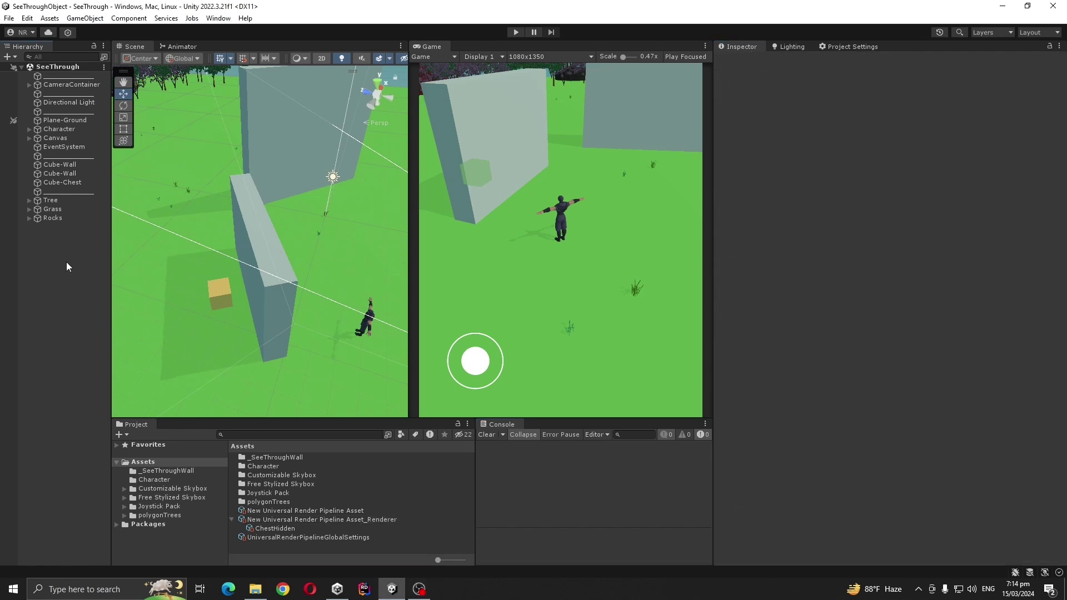
pyautogui.click(54, 129)
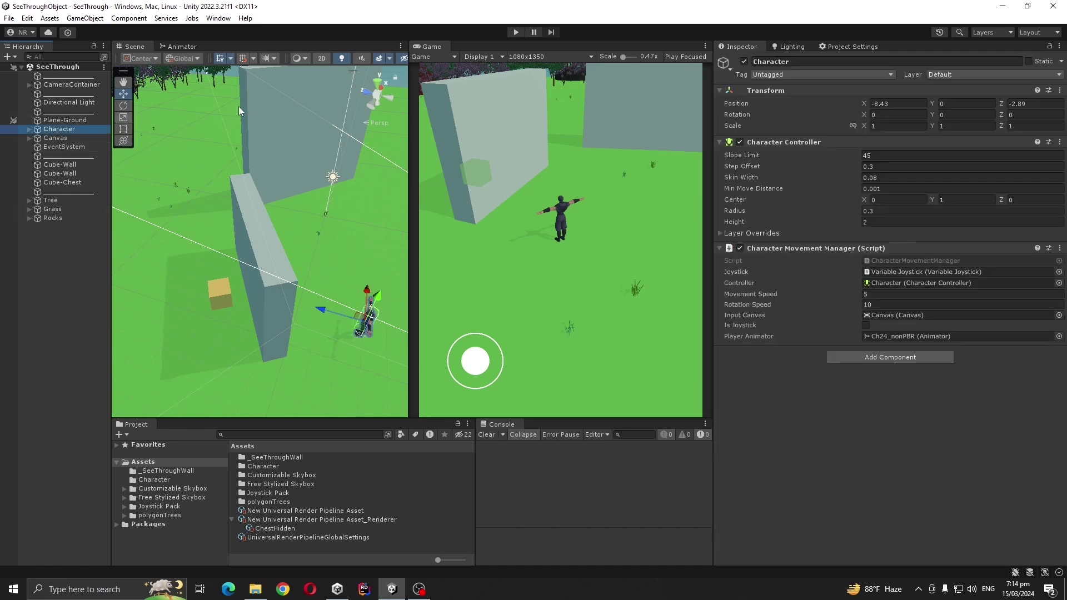
pyautogui.click(959, 76)
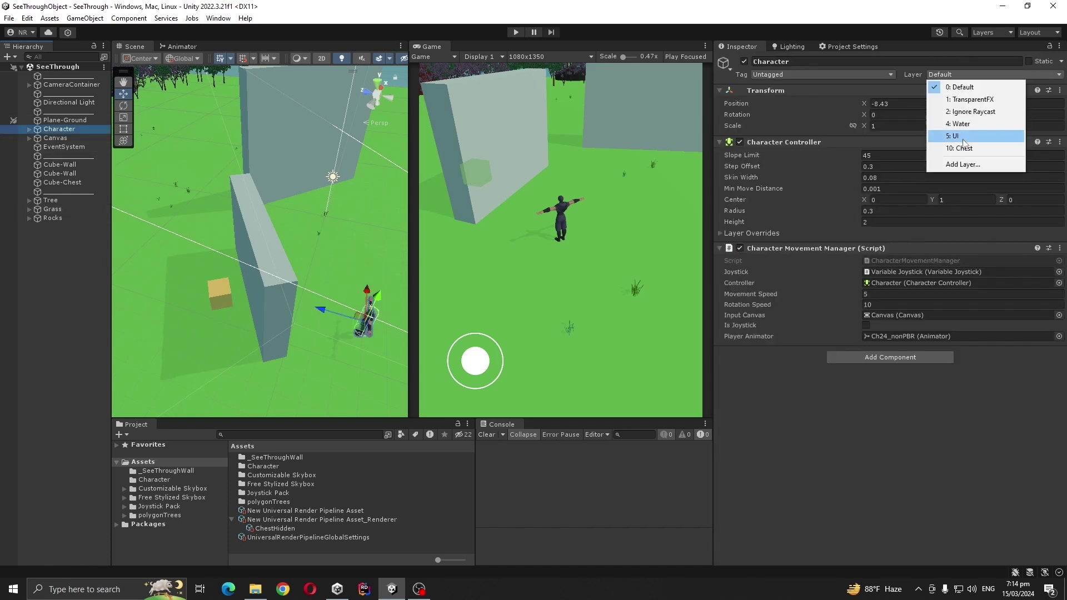
pyautogui.click(963, 165)
pyautogui.click(883, 266)
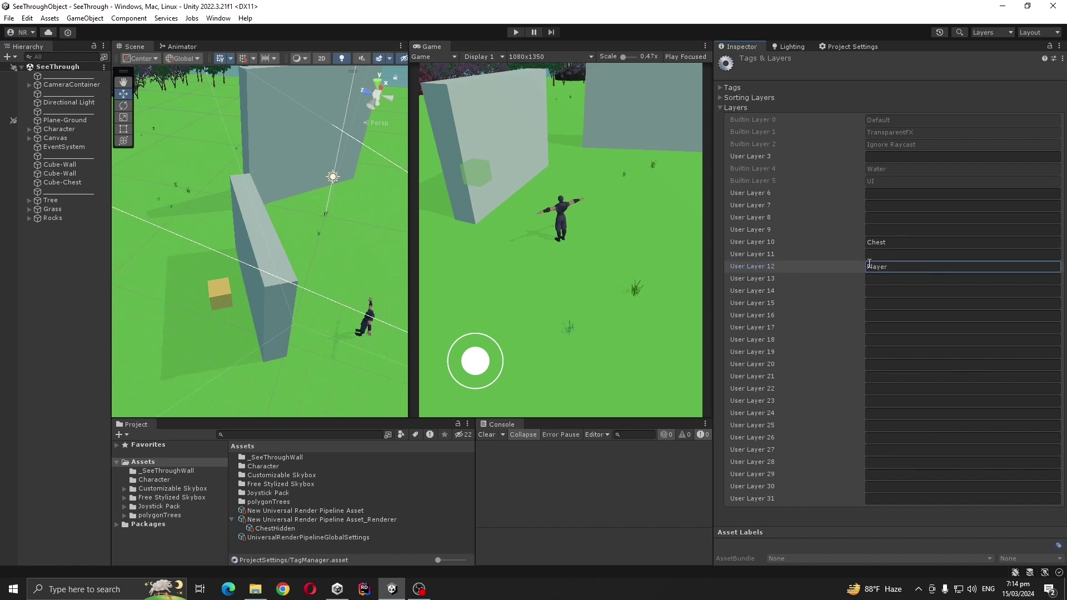
pyautogui.click(94, 257)
# - Assign the Character object to the Player layer
pyautogui.click(62, 129)
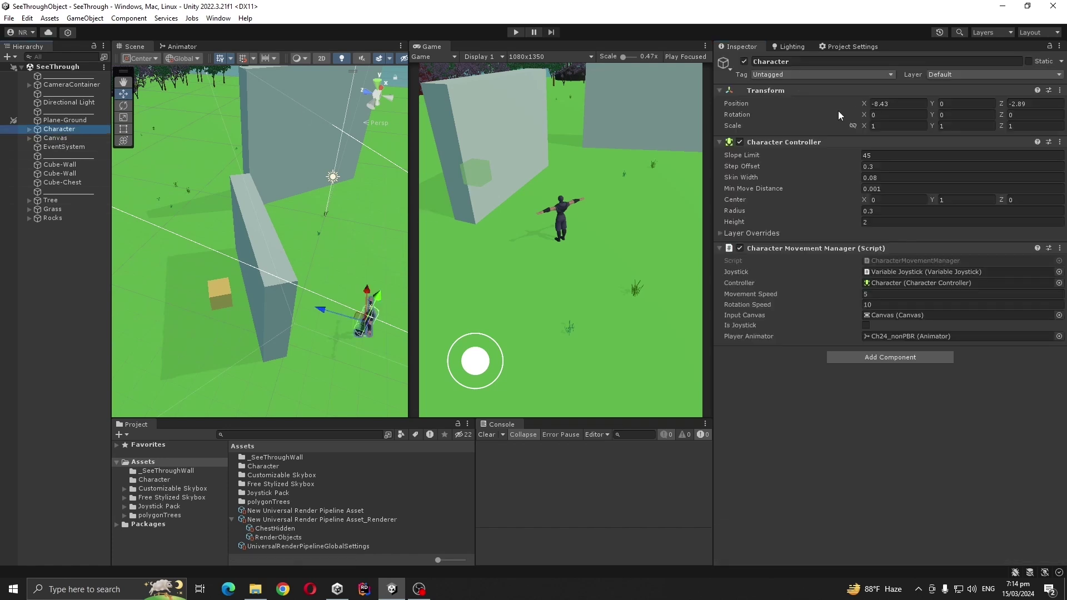
pyautogui.click(942, 78)
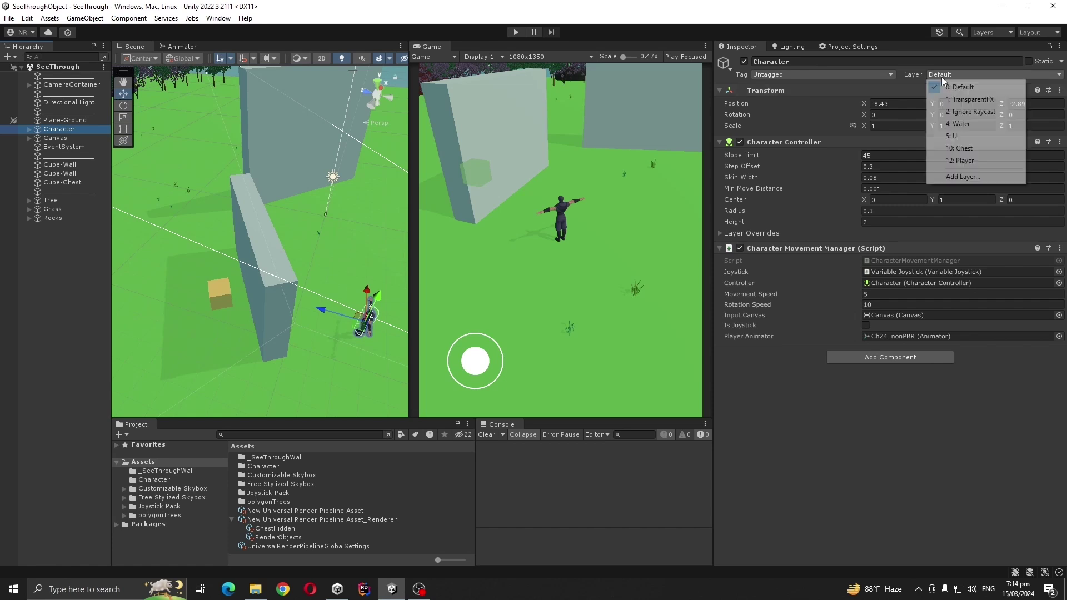
pyautogui.click(962, 157)
pyautogui.click(488, 317)
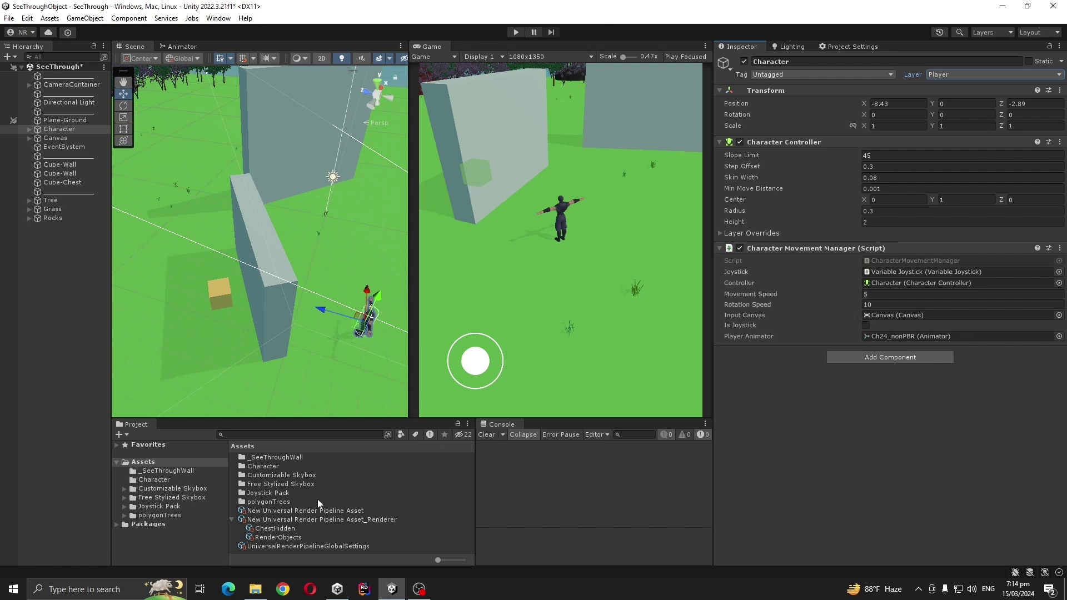
# - Set the Layer Mask of the second Render Objects feature in New Universal Render Pipeline Asset_Renderer to Player
pyautogui.click(280, 521)
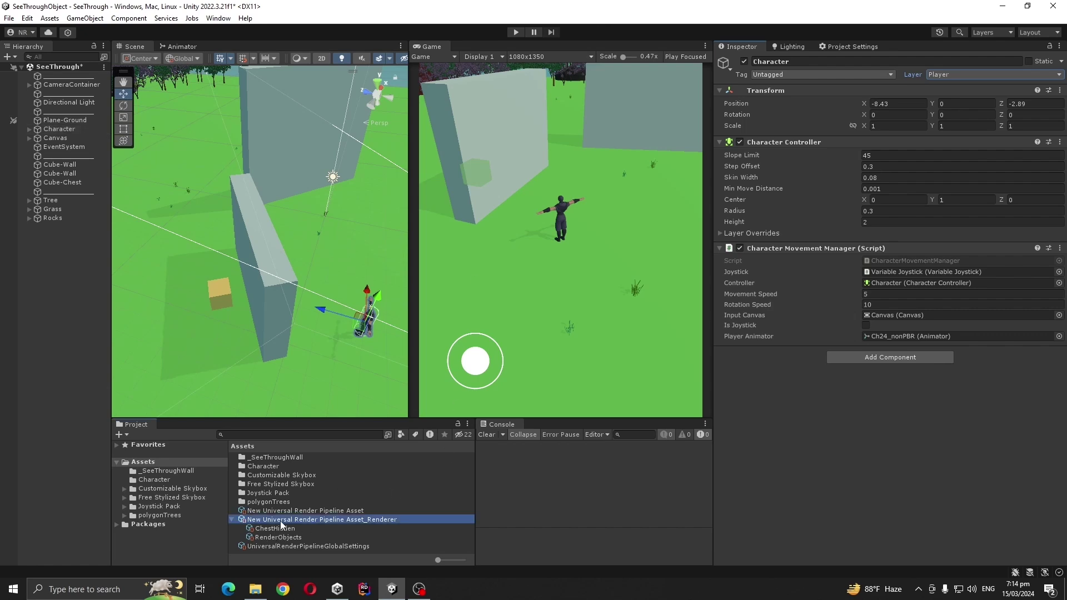
pyautogui.scroll(-5, 834, 378)
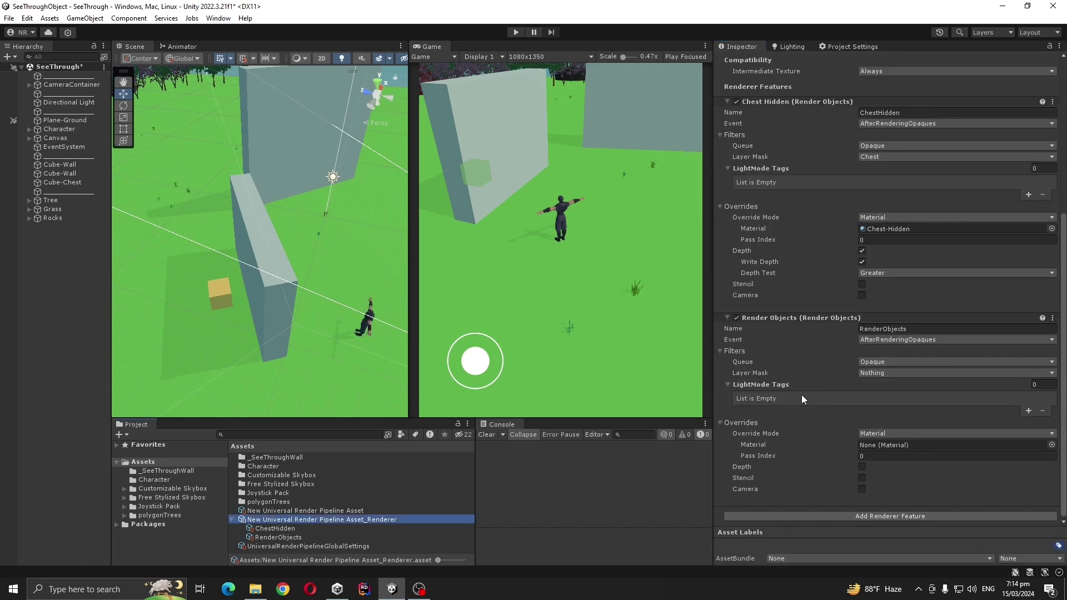
pyautogui.click(872, 373)
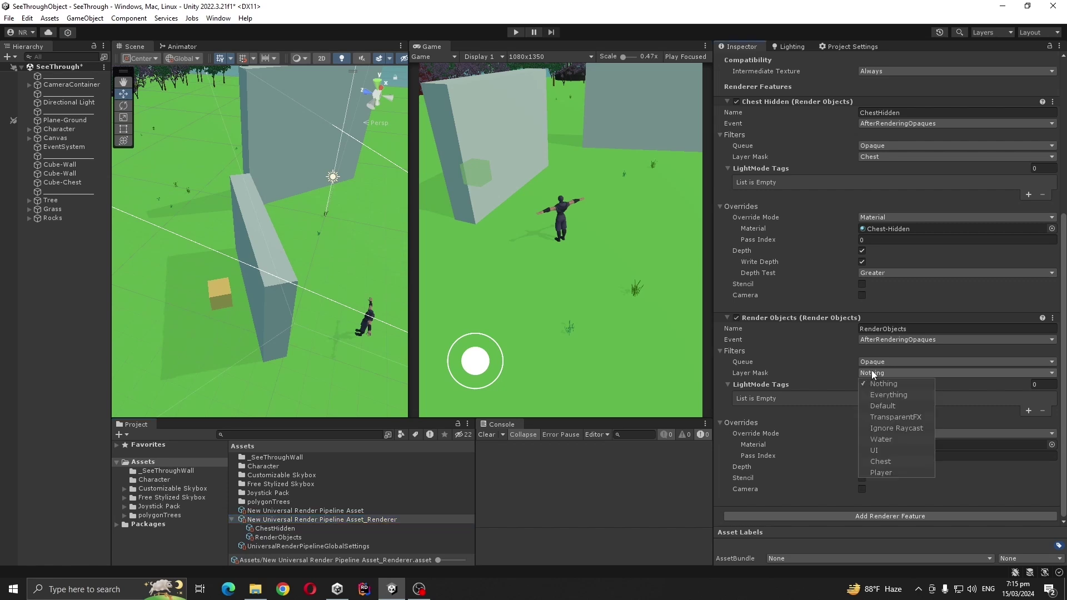
pyautogui.click(882, 473)
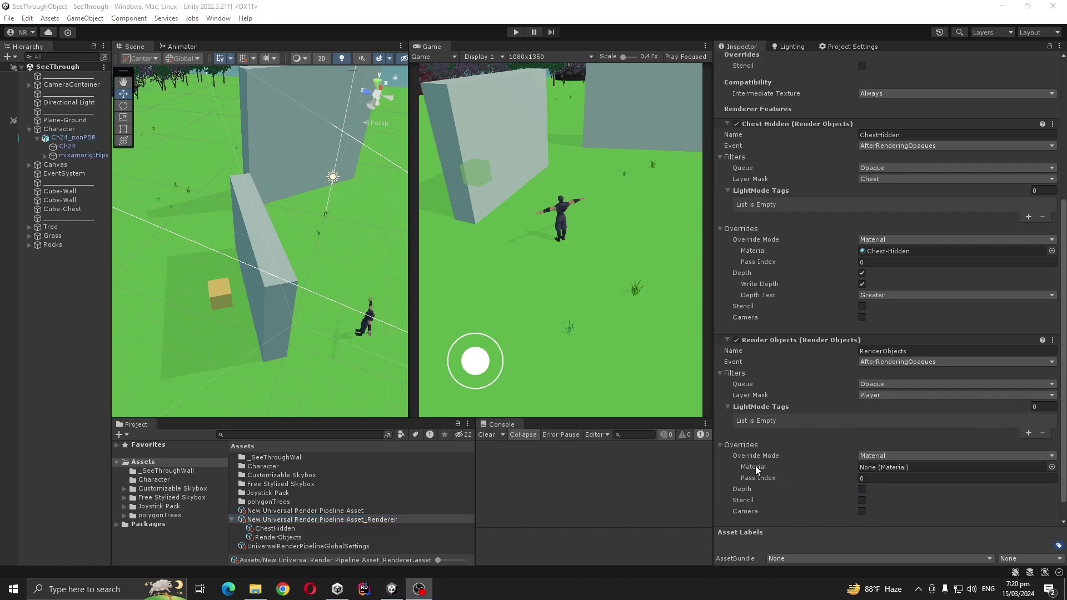
# - Duplicate the Chest-Hidden material in the _SeeThroughWall folder and rename the copy PlayerHidden
pyautogui.click(159, 471)
pyautogui.click(269, 476)
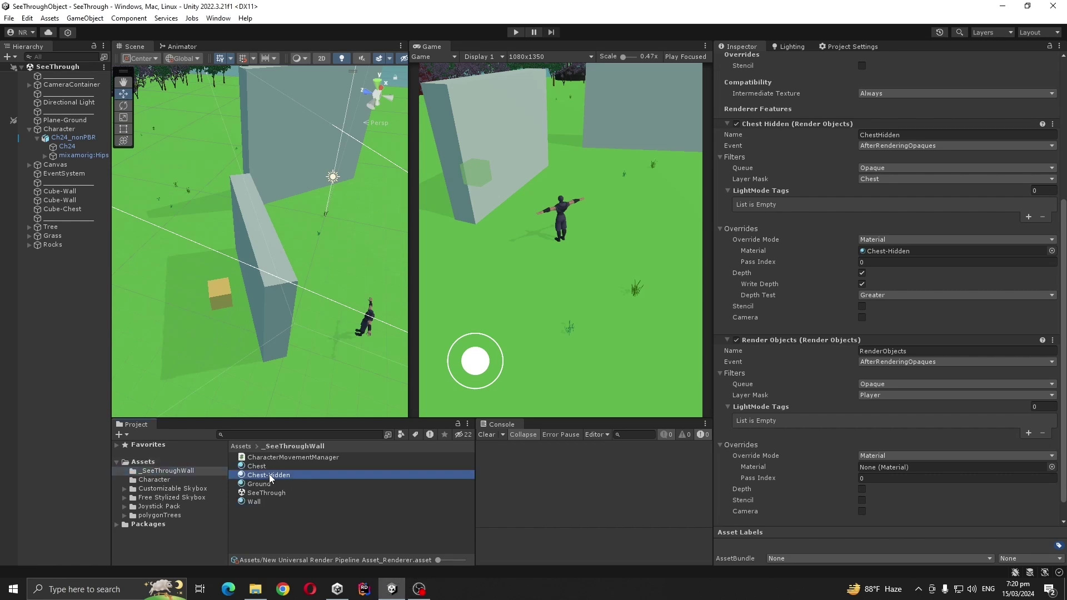
pyautogui.rightClick(271, 478)
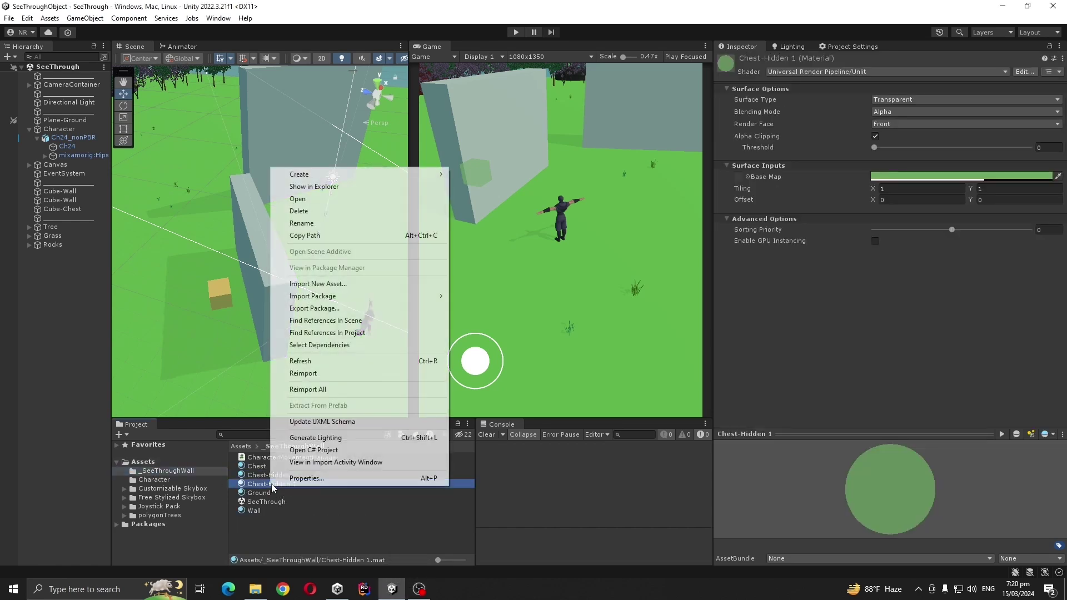
pyautogui.click(322, 227)
pyautogui.write('PlayerHidden')
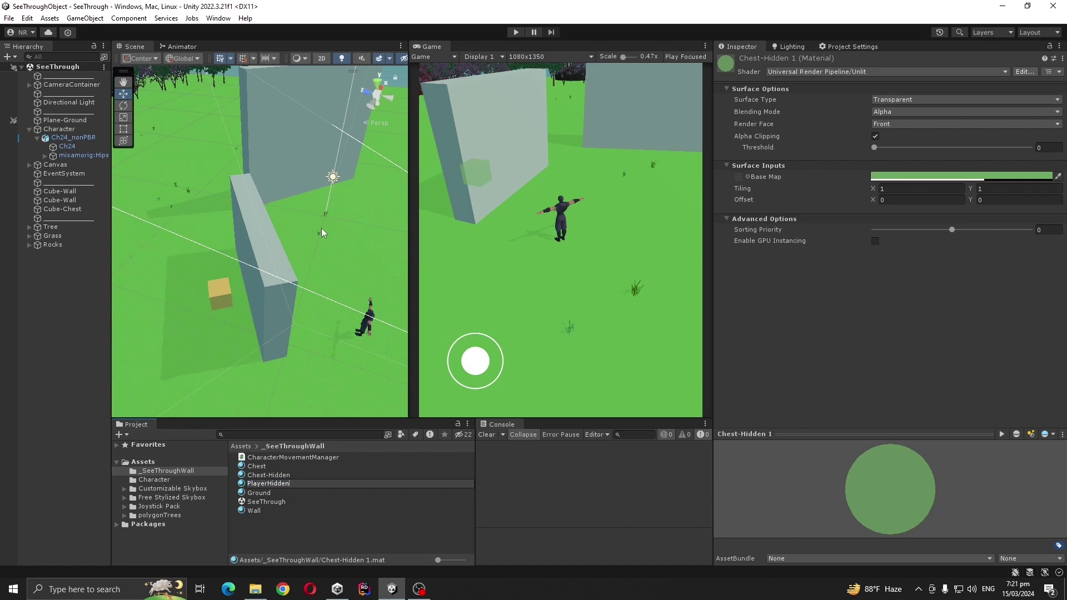
pyautogui.press('Return')
# - Set the PlayerHidden material's Base Map color to the red swatch E17055
pyautogui.click(898, 176)
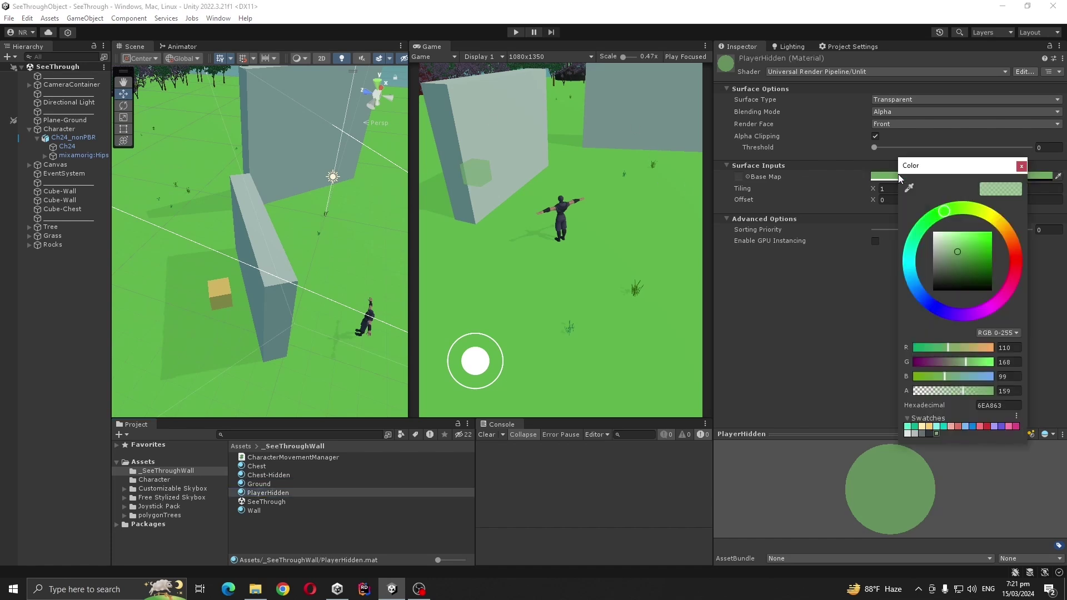
pyautogui.click(956, 426)
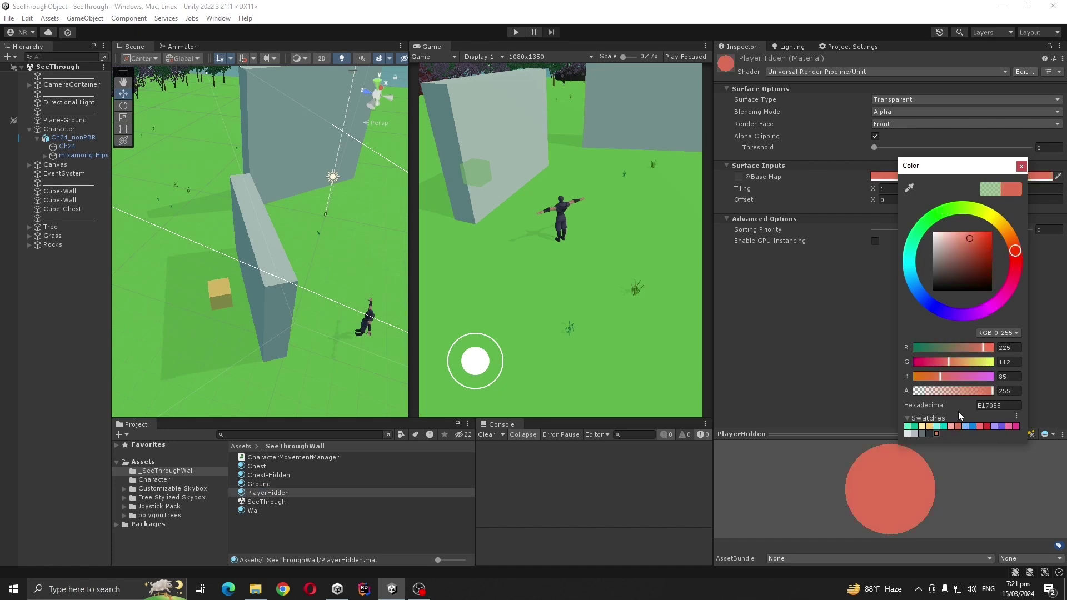
pyautogui.click(1022, 167)
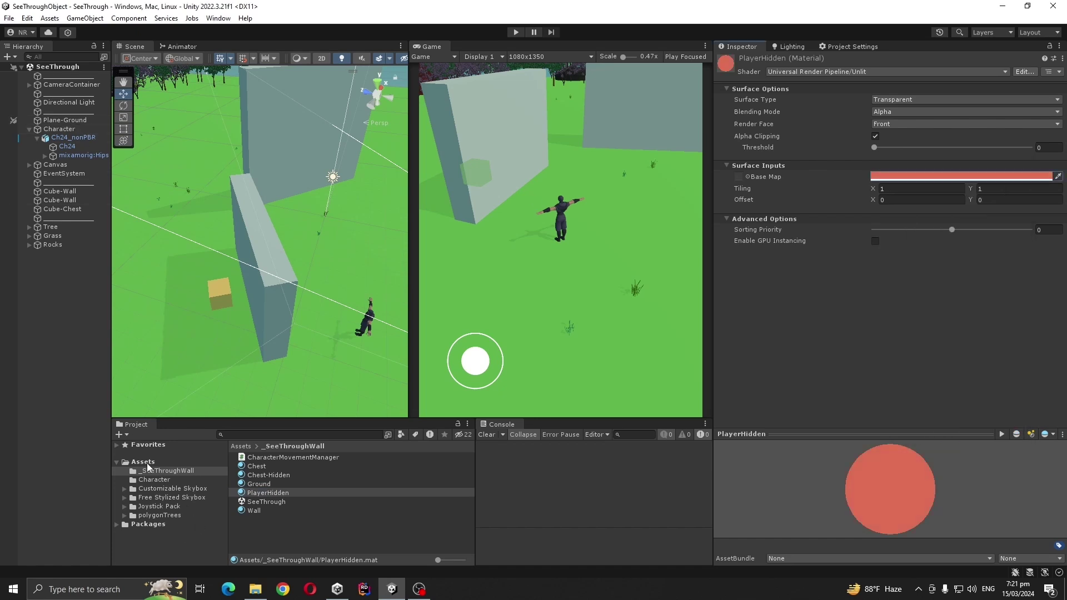
# - Assign PlayerHidden as the second Render Objects feature's override material and enable its Depth override with Write Depth and Depth Test Greater
pyautogui.click(145, 463)
pyautogui.click(284, 520)
pyautogui.scroll(-10, 853, 395)
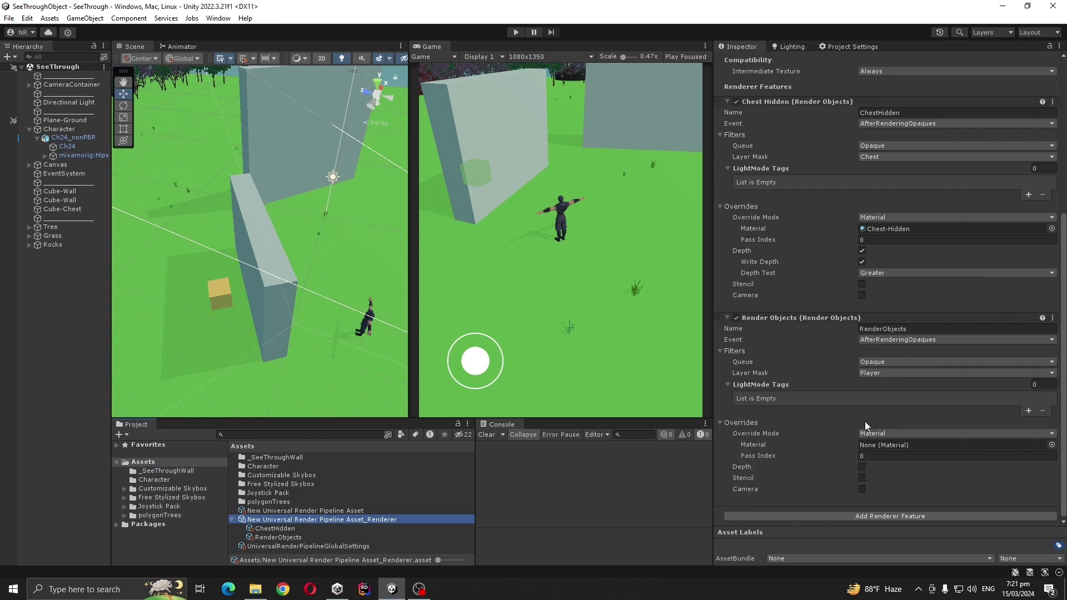
pyautogui.click(166, 472)
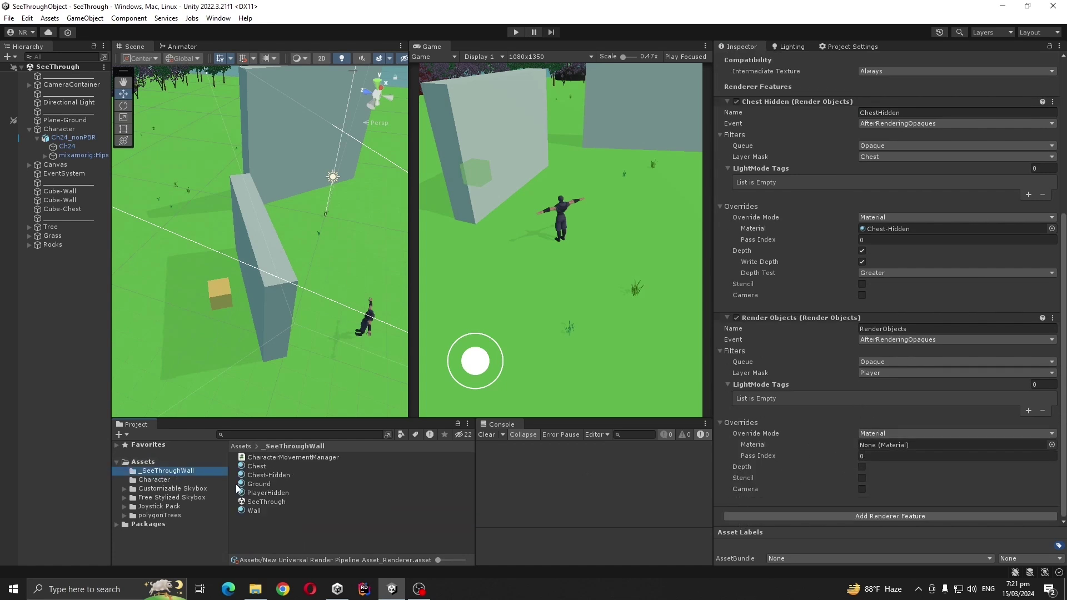
pyautogui.moveTo(262, 493); pyautogui.dragTo(896, 448)
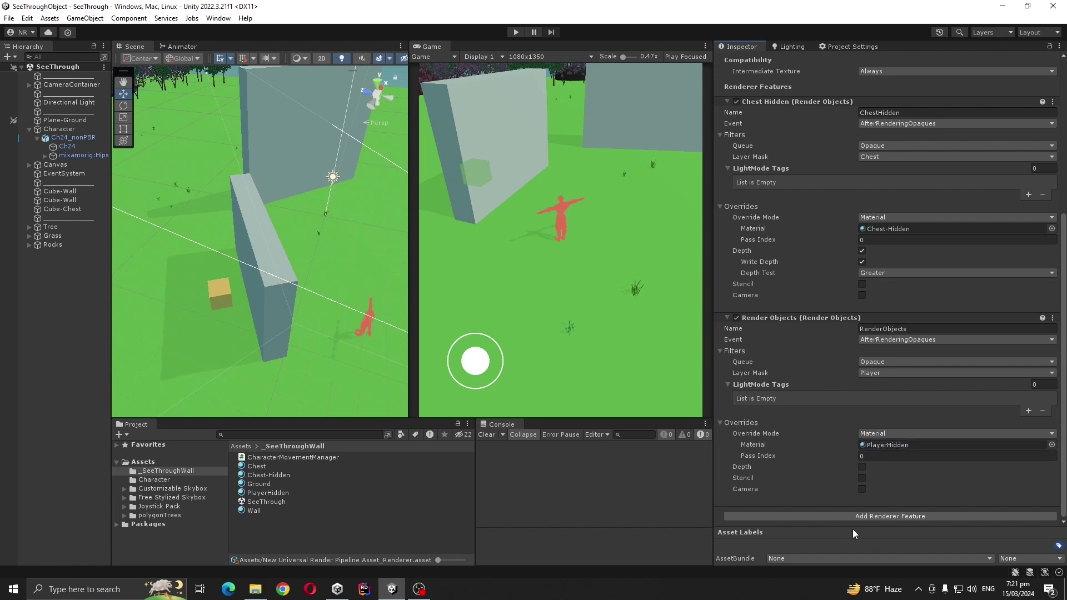
pyautogui.click(863, 468)
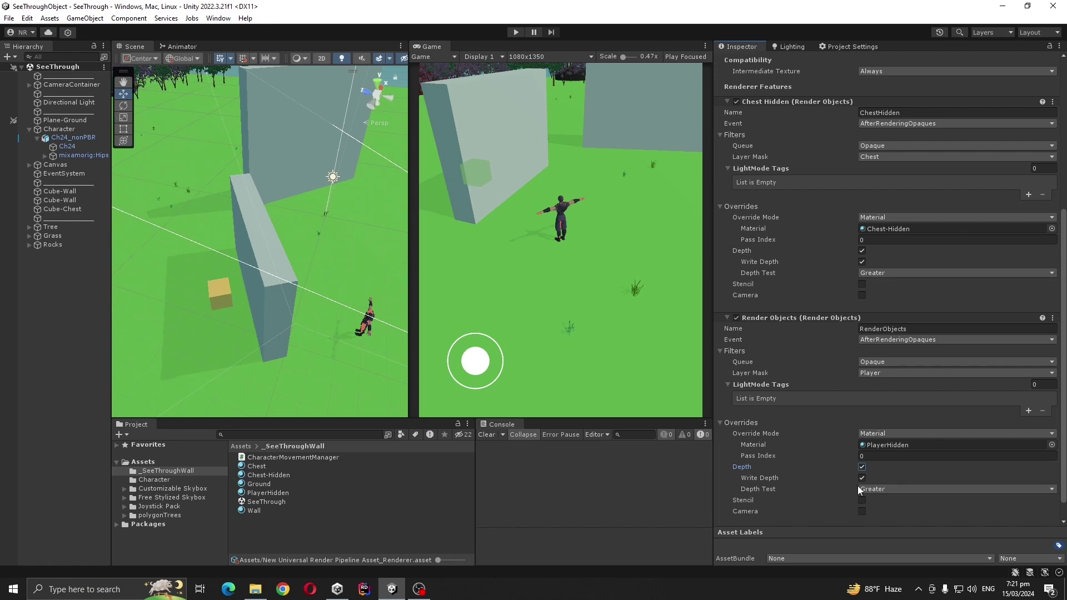
# - Run the game and move the character with the joystick to check how the PlayerHidden material renders
pyautogui.hotkey('ctrl', 'p')
pyautogui.moveTo(611, 345); pyautogui.dragTo(639, 280)
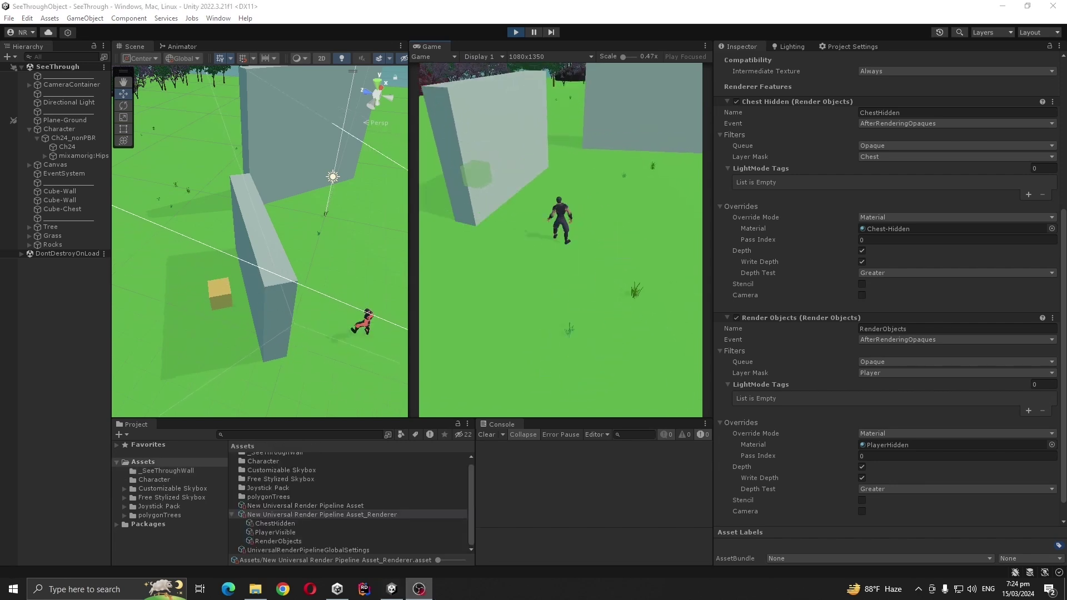
# - Add another Render Objects (Experimental) feature to the renderer asset and name it PlayerVisible
pyautogui.scroll(-1, 806, 394)
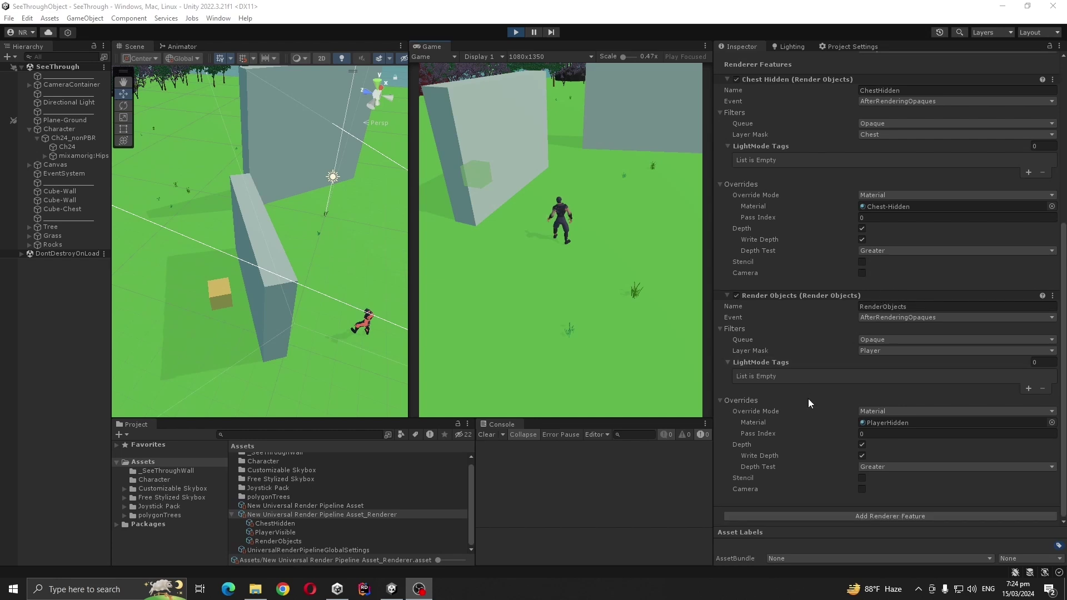
pyautogui.click(872, 513)
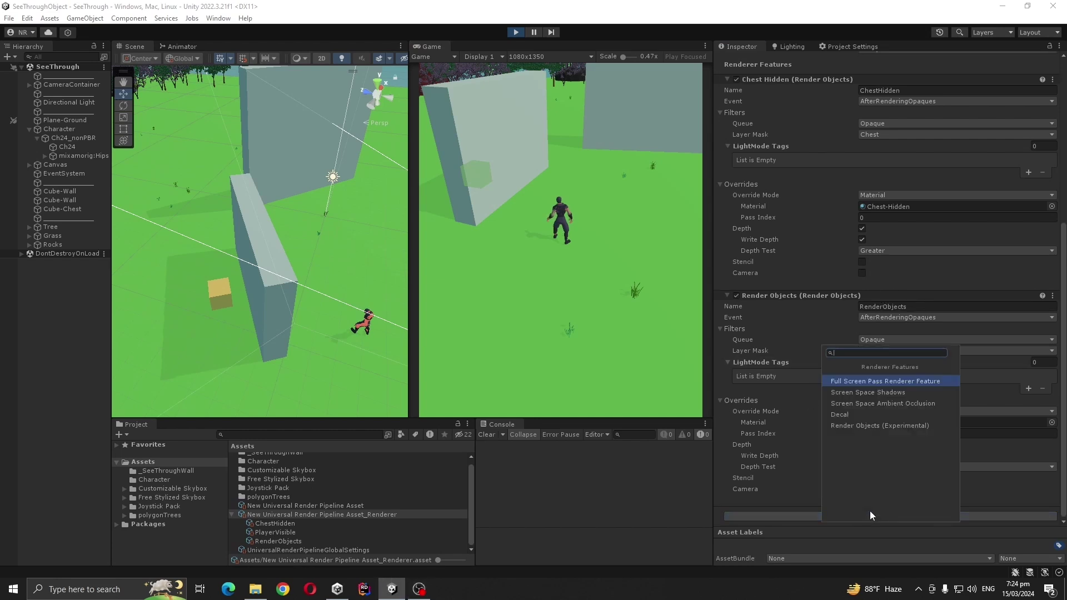
pyautogui.click(860, 426)
pyautogui.scroll(-5, 853, 400)
pyautogui.click(913, 342)
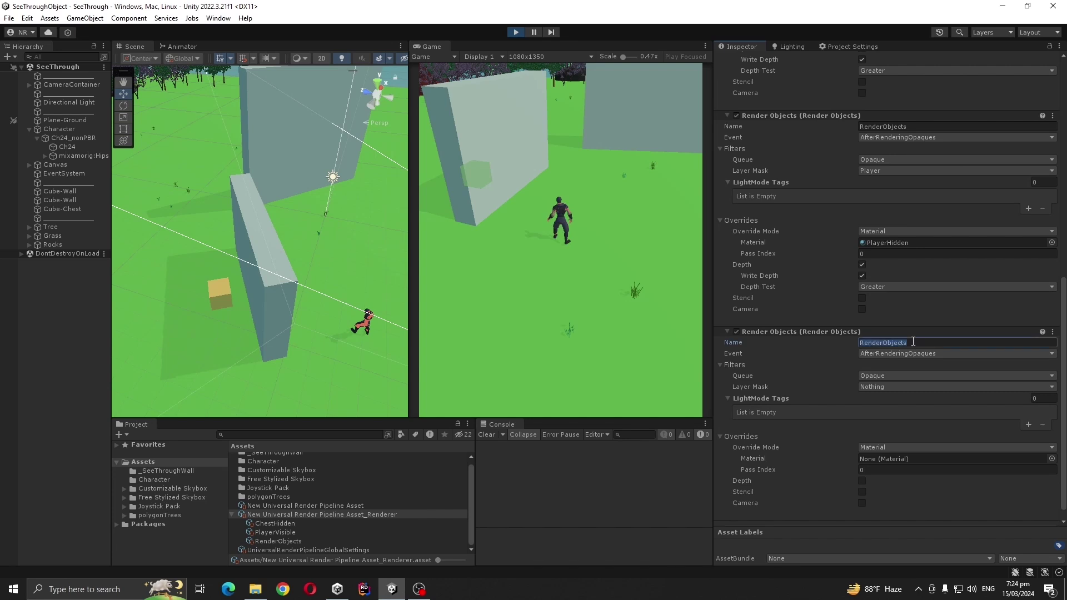
pyautogui.write('PlayerVisible')
# - Set the Layer Mask of the PlayerVisible feature to Player
pyautogui.scroll(1, 904, 342)
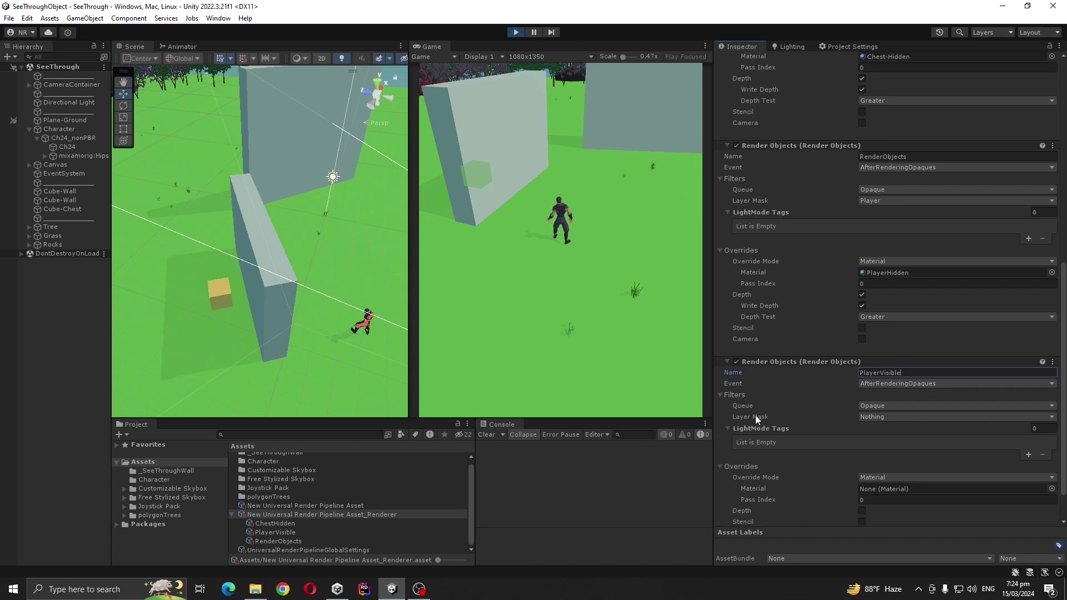
pyautogui.click(873, 415)
pyautogui.click(880, 513)
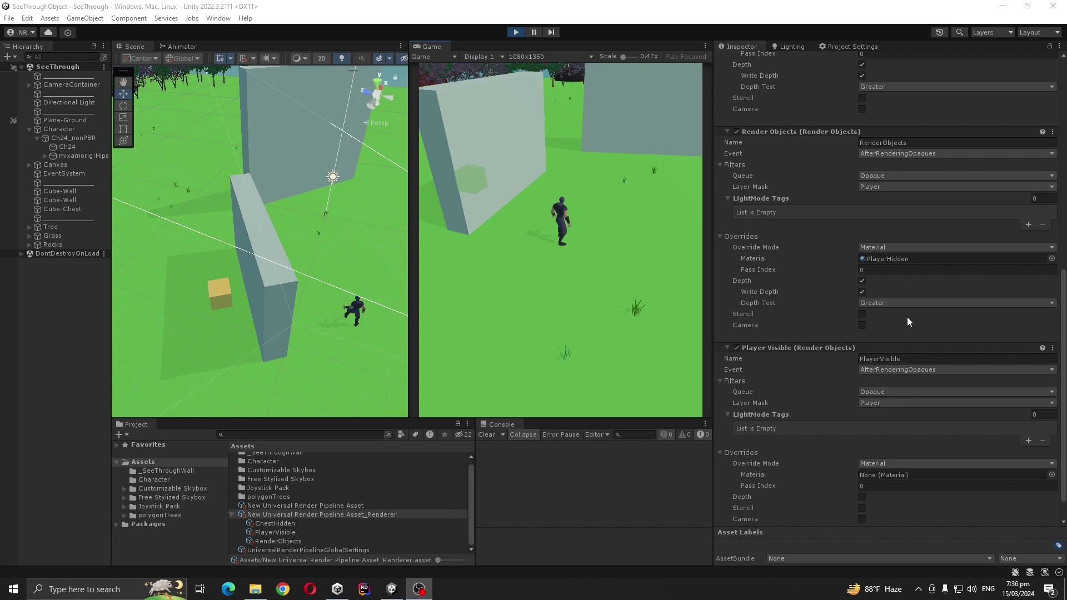
# - Rename the Render Objects feature that uses the PlayerHidden material to PlayerHidden and disable its Write Depth
pyautogui.click(909, 359)
pyautogui.click(912, 144)
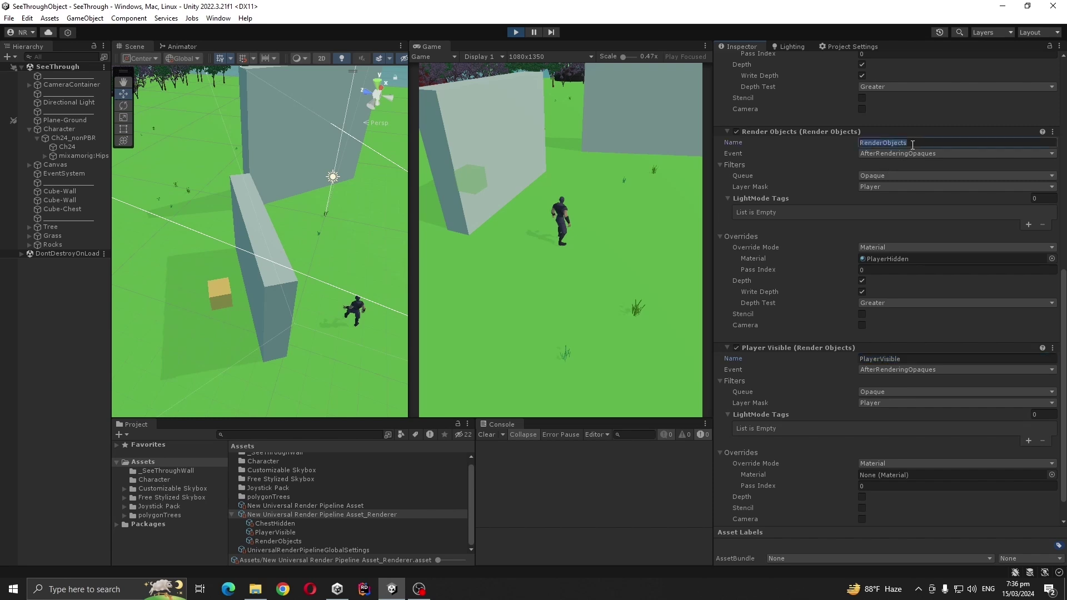
pyautogui.write('Pl')
pyautogui.write('ayerHidden')
pyautogui.click(871, 290)
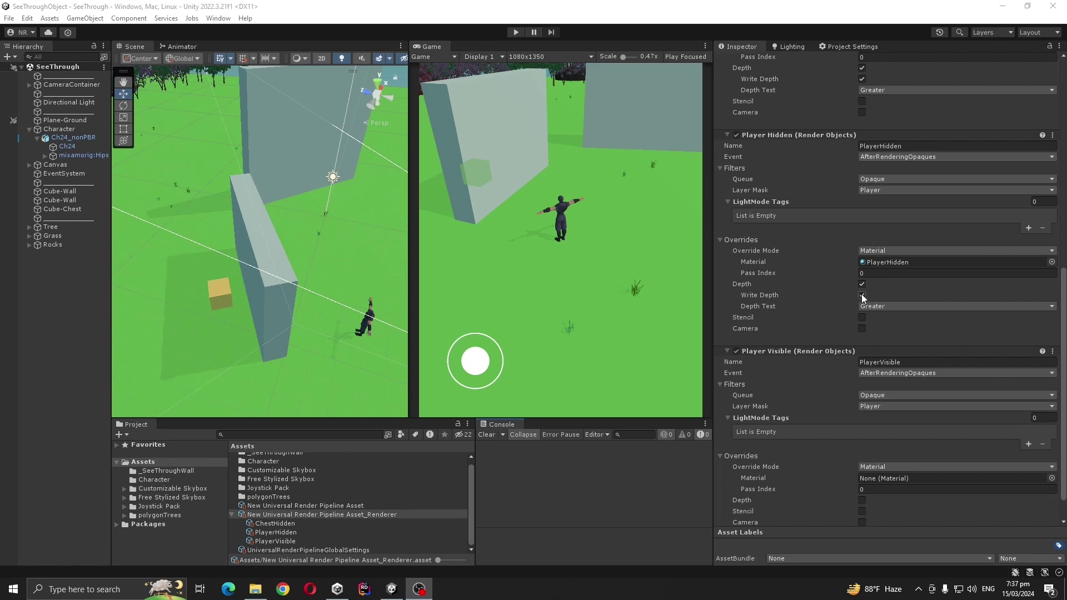
pyautogui.click(864, 296)
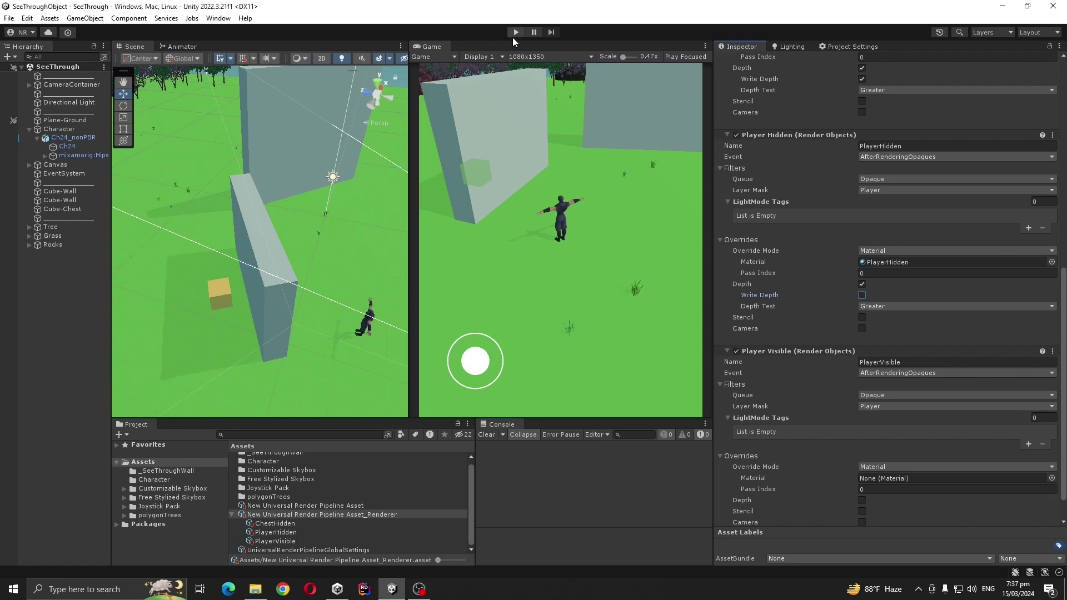
# - Run the game and move the character behind the walls and around the chest to check its see-through rendering
pyautogui.click(515, 32)
pyautogui.moveTo(605, 300); pyautogui.dragTo(762, 187)
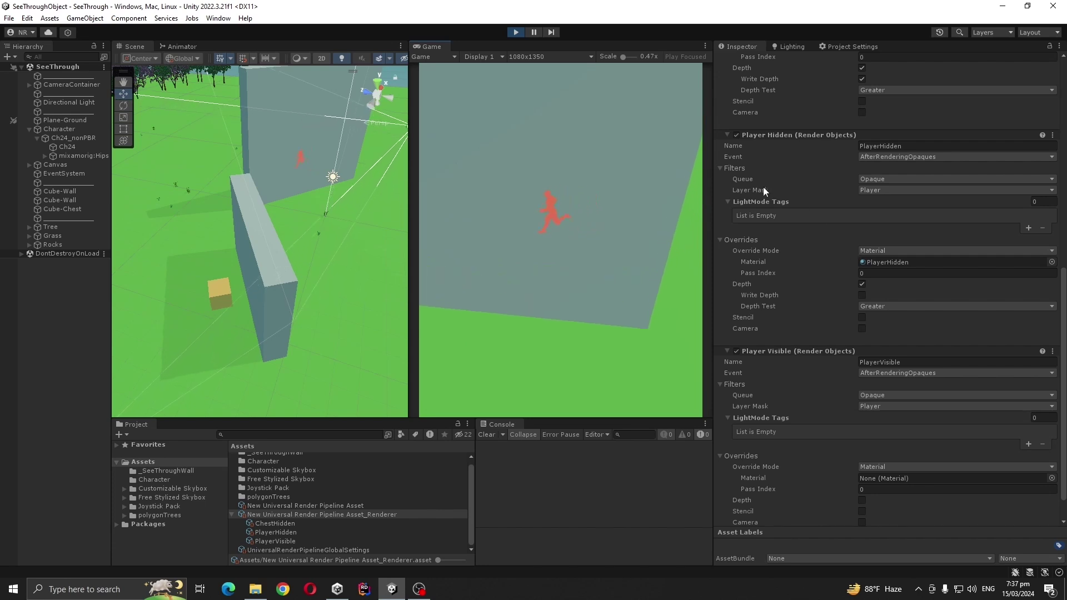
pyautogui.moveTo(647, 211); pyautogui.dragTo(380, 202)
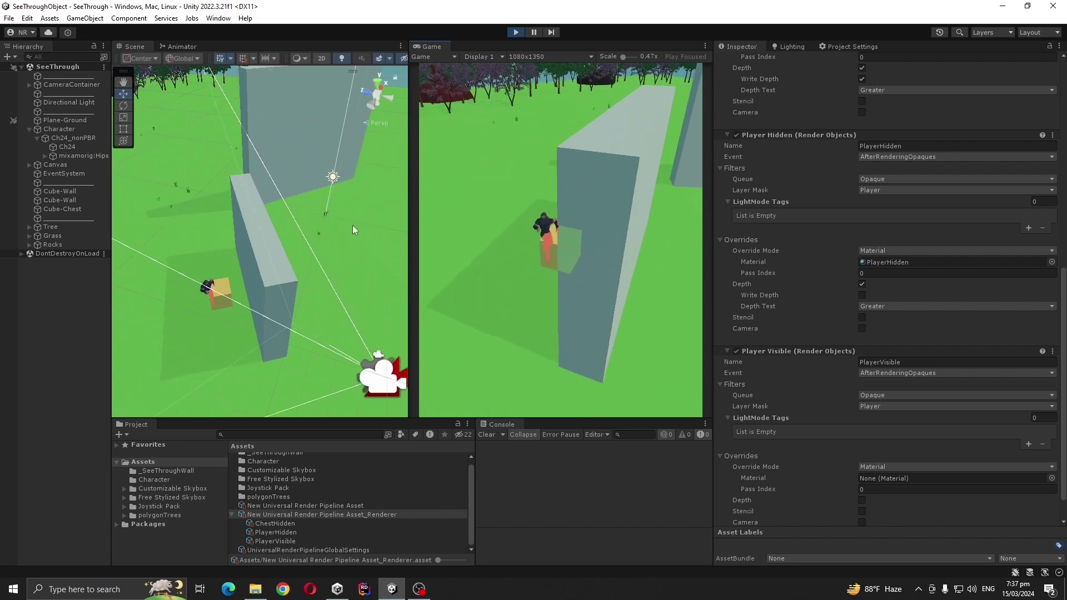
pyautogui.moveTo(454, 165); pyautogui.dragTo(542, 195)
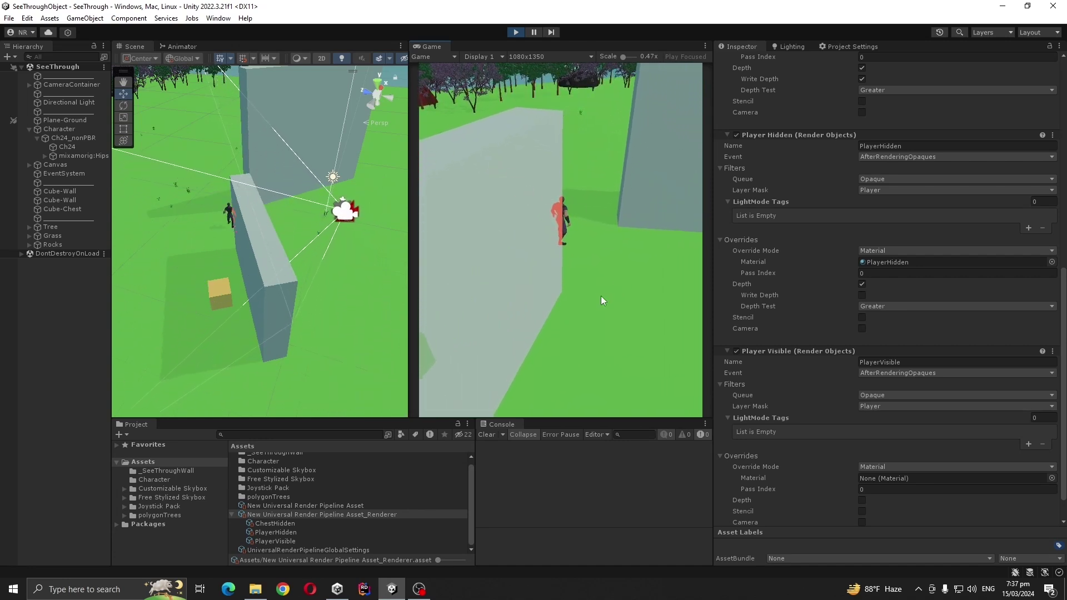
pyautogui.moveTo(601, 297); pyautogui.dragTo(626, 367)
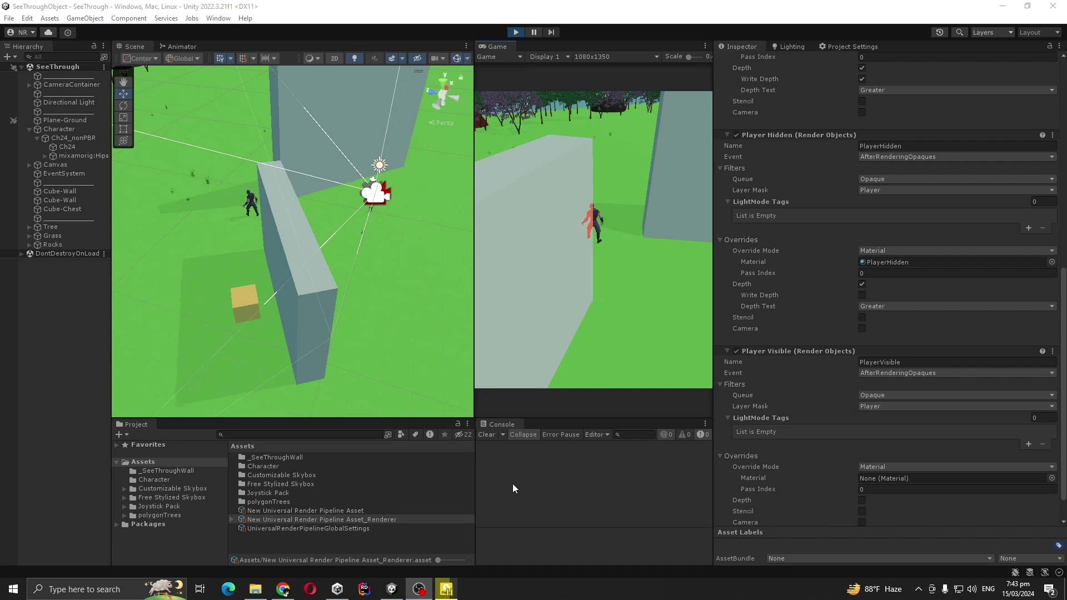
# - Switch to PotPlayer and play movie_014.mp4, jumping back to replay part of the clip
pyautogui.moveTo(446, 588)
pyautogui.click(433, 473)
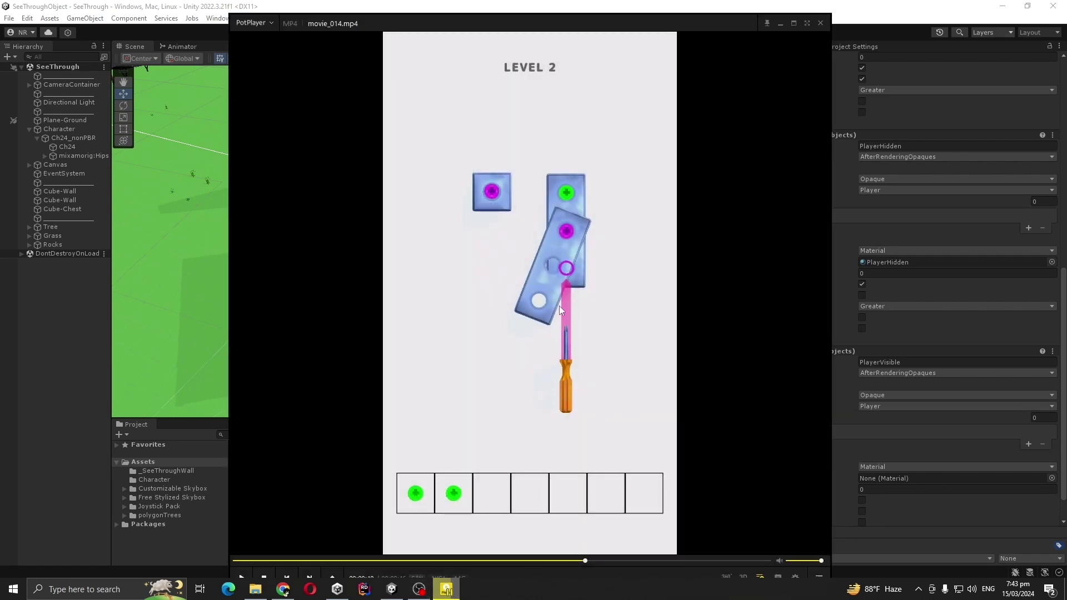
pyautogui.click(562, 526)
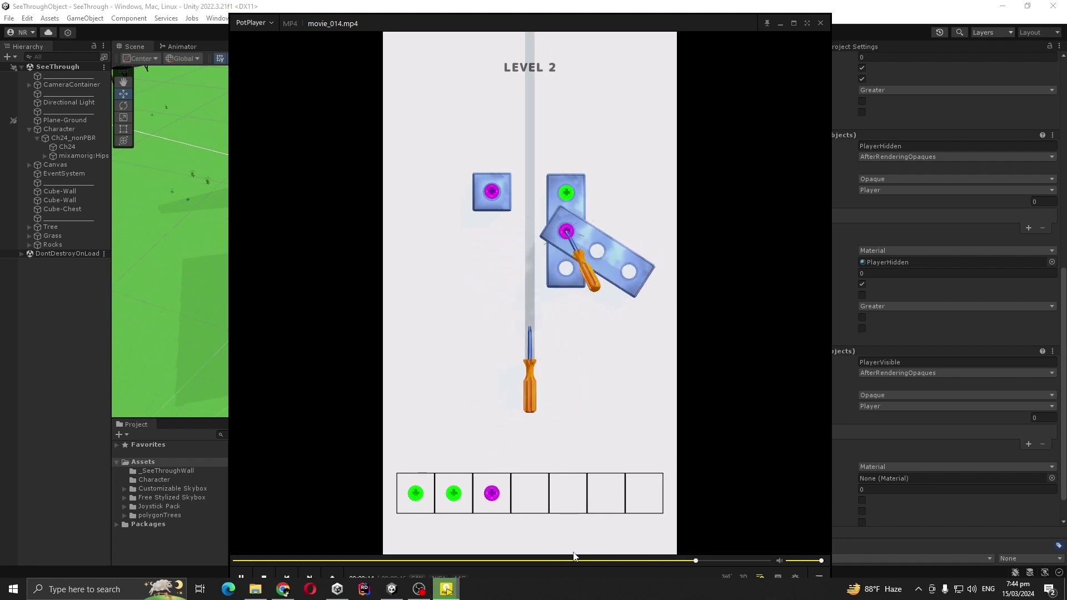
pyautogui.click(538, 562)
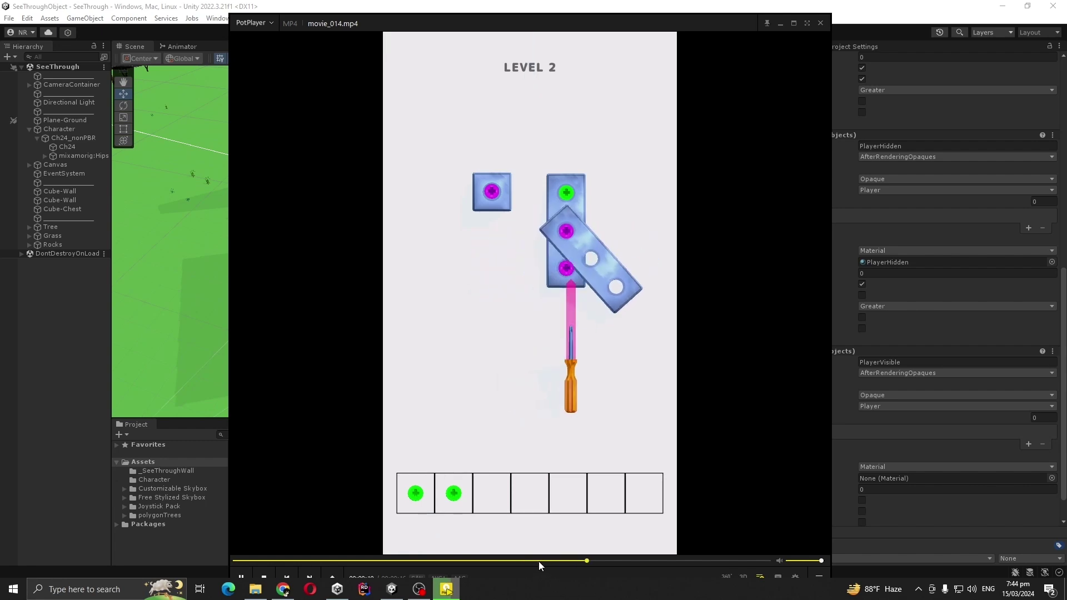
pyautogui.press('space')
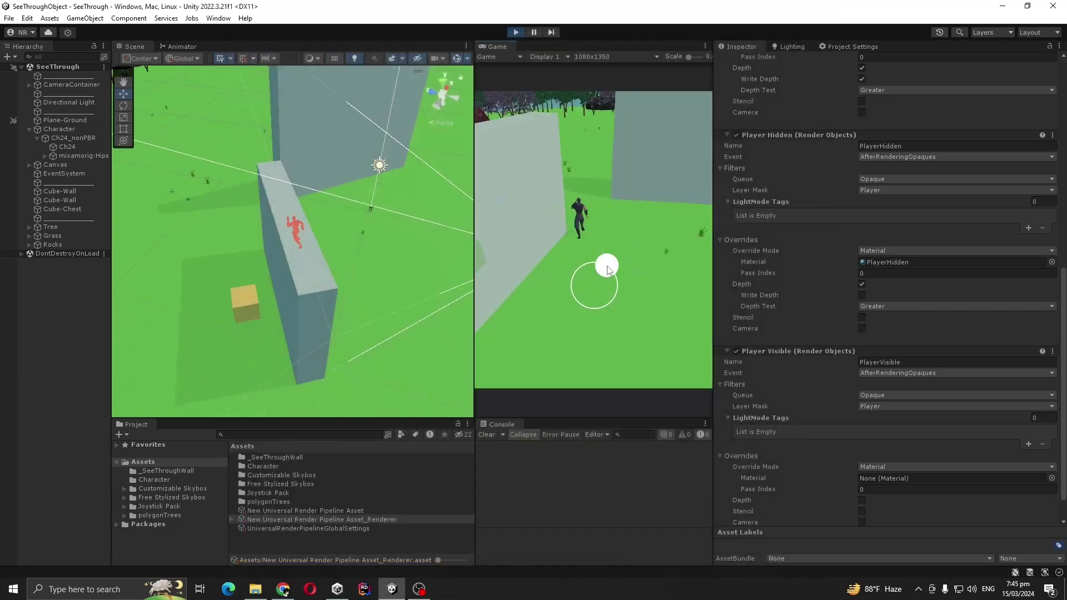
# - Move the character past the walls in the running Unity game to check its visible and hidden rendering
pyautogui.moveTo(609, 271); pyautogui.dragTo(728, 358)
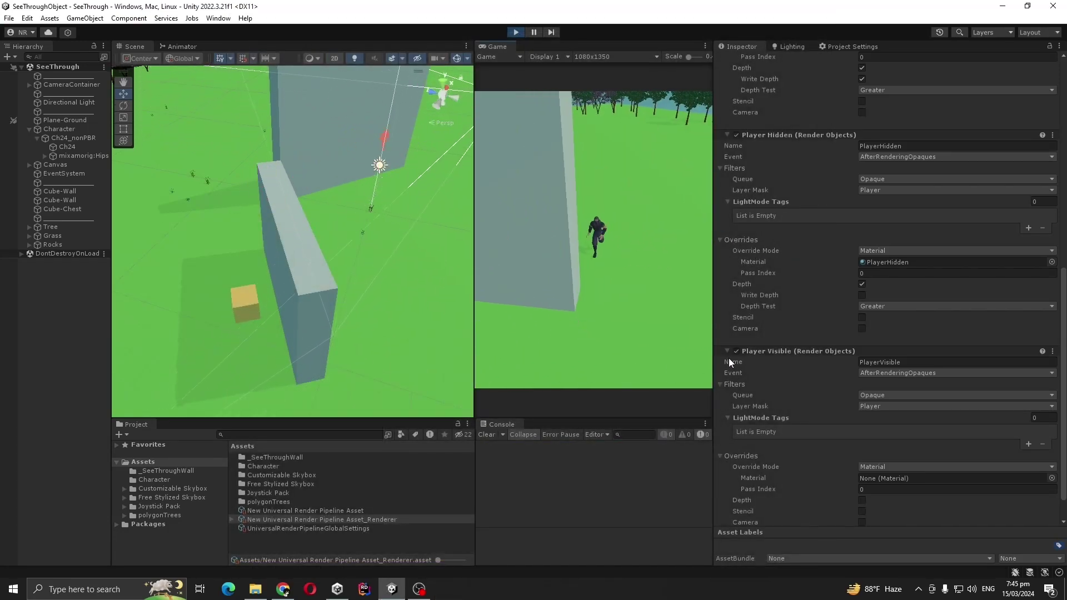